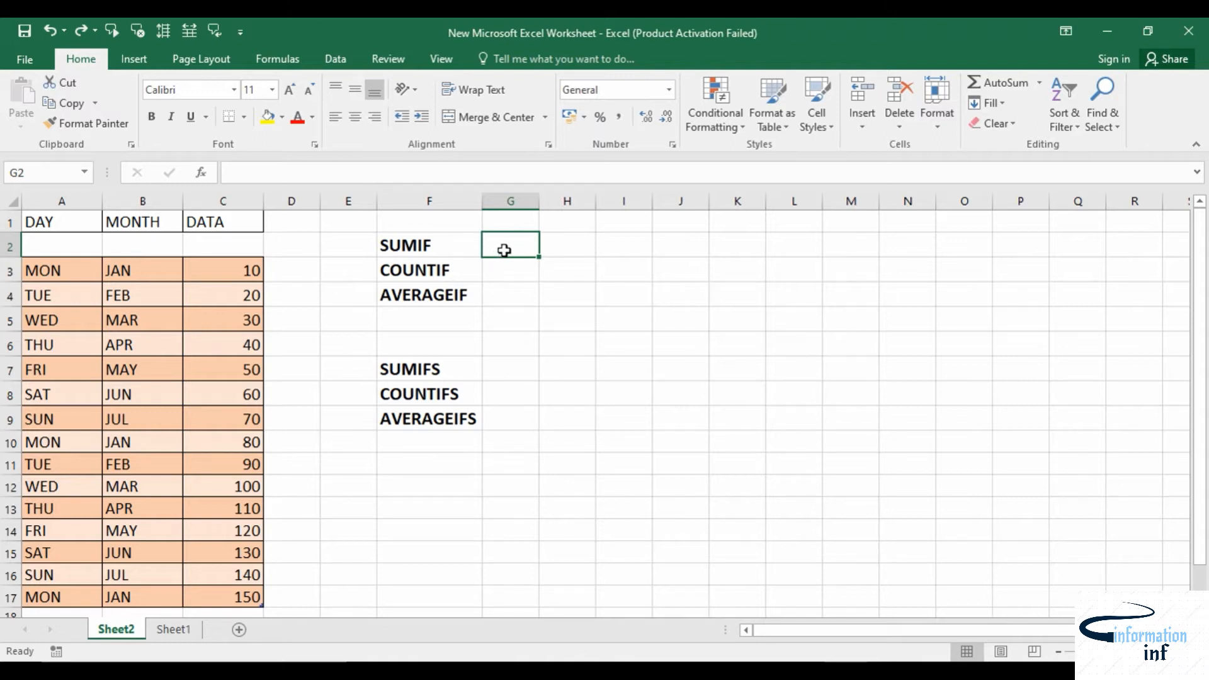
In G2, enter a SUMIF formula that adds the DATA values C3:C17 where the DAY column A3:A17 equals "MON".
{"action": "type", "text": "="}
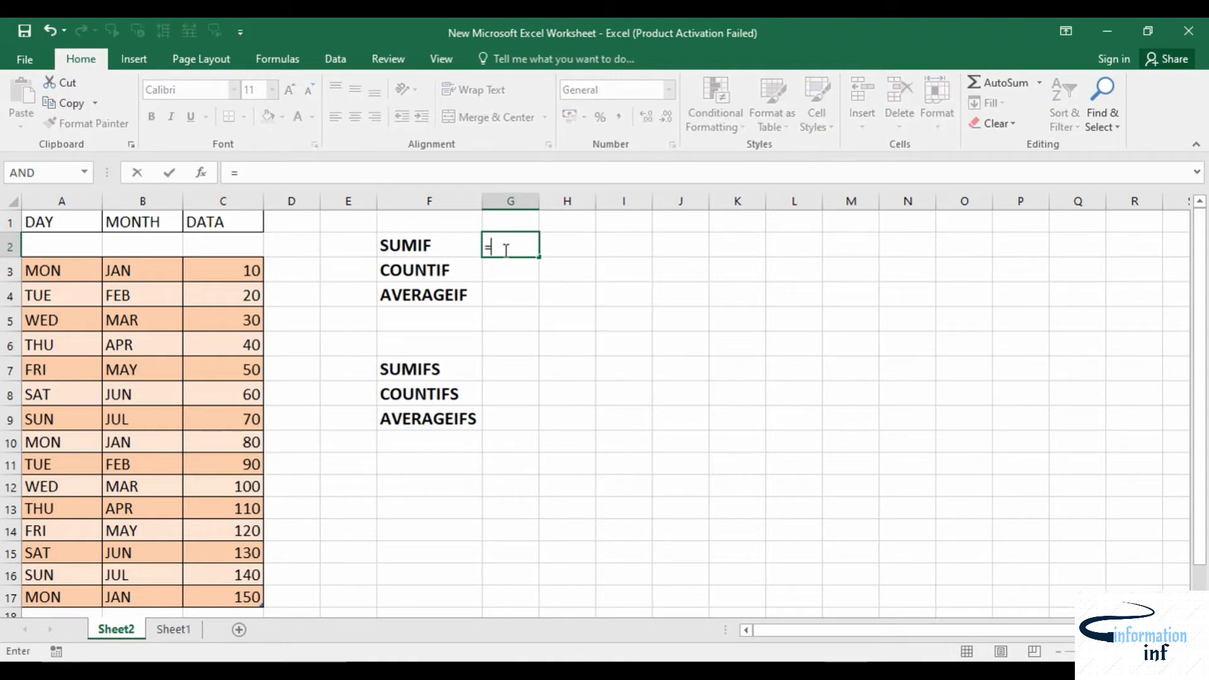
{"action": "type", "text": "SUM"}
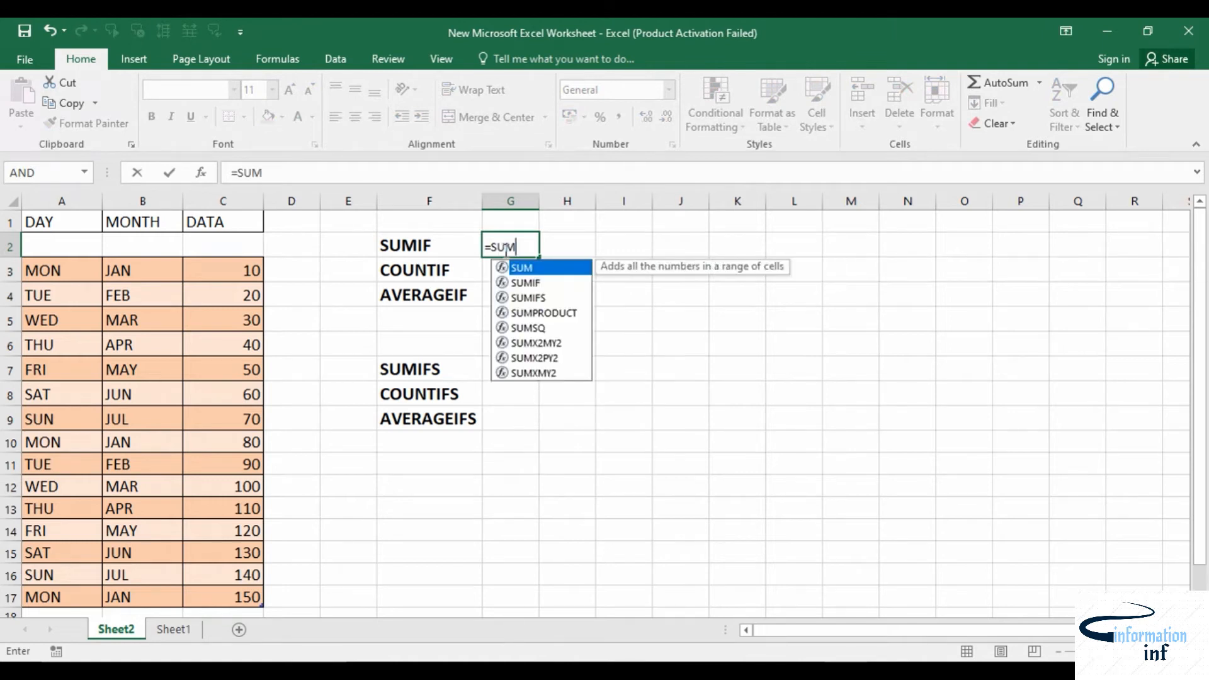
{"action": "double_click", "coordinate": [528, 284]}
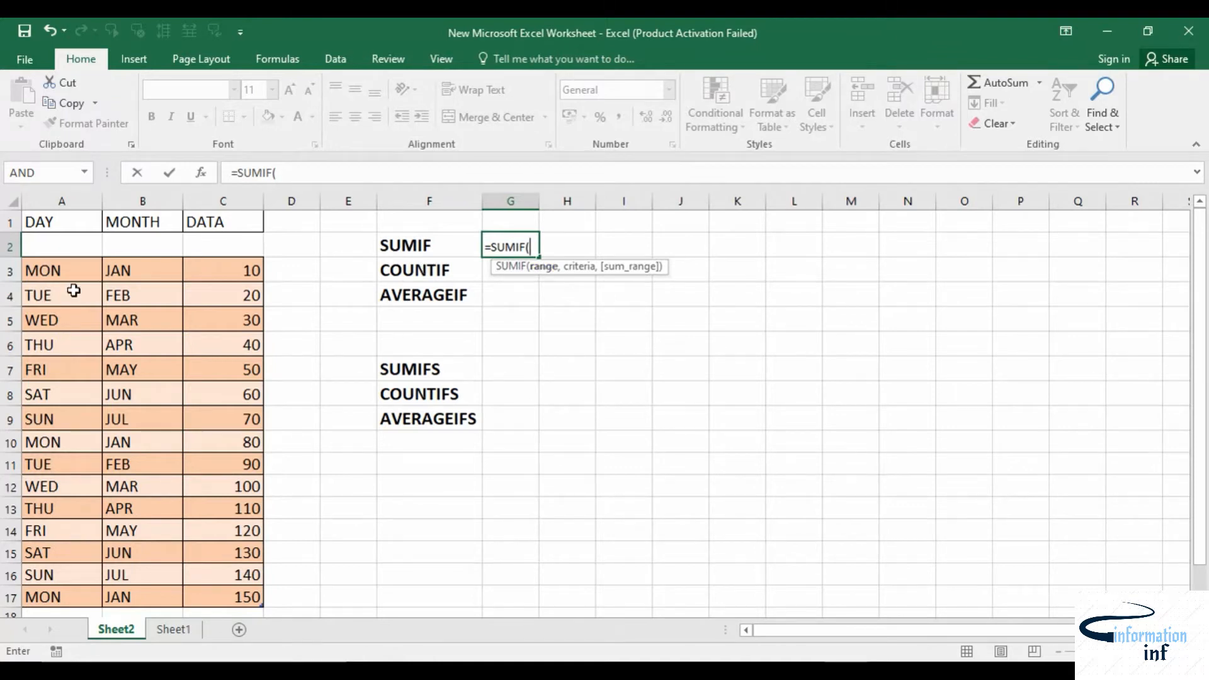
{"action": "left_click_drag", "start_coordinate": [64, 270], "coordinate": [65, 594]}
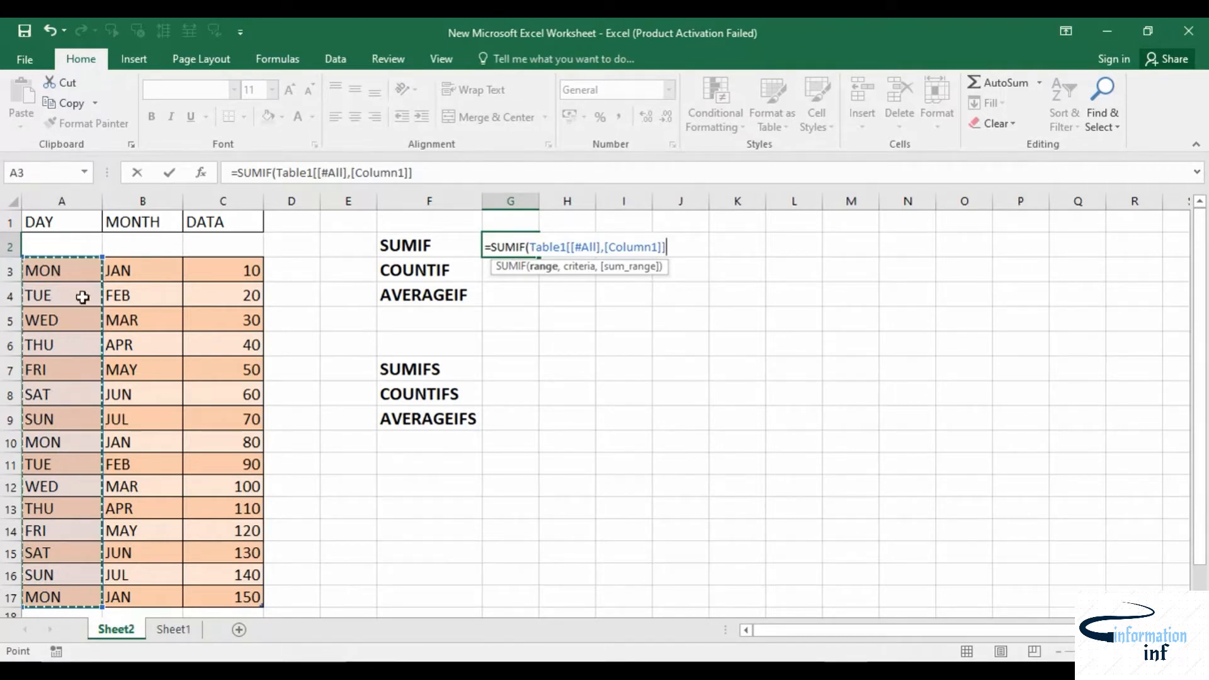
{"action": "type", "text": ","}
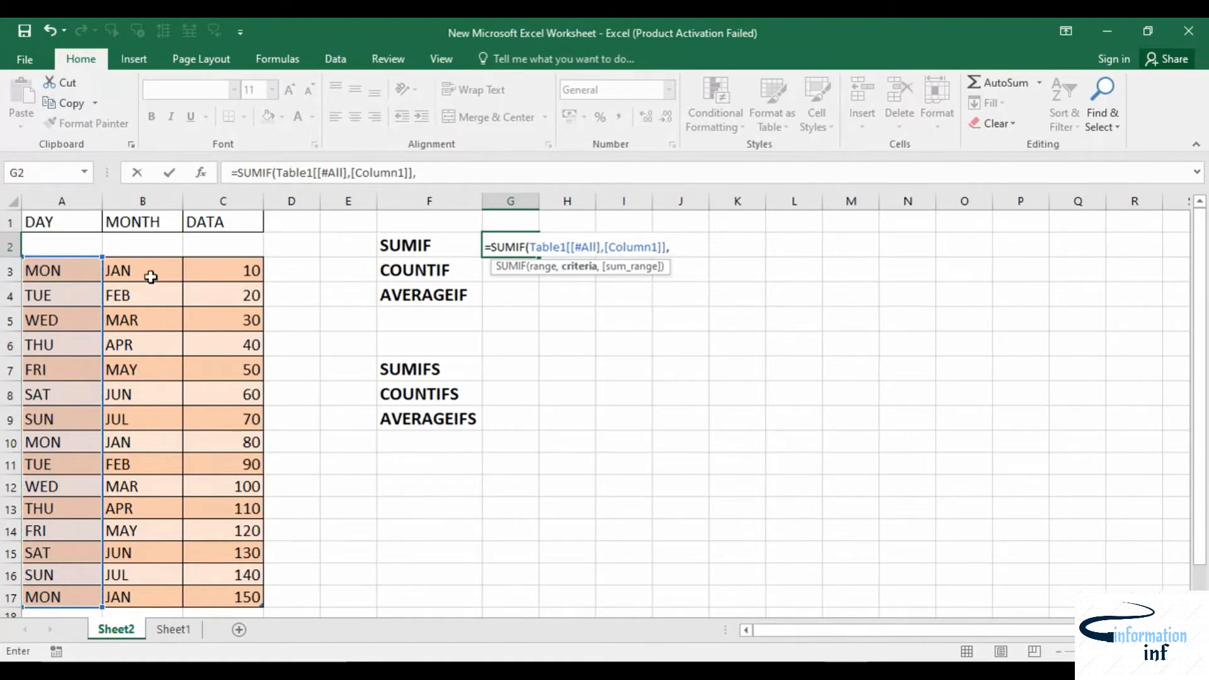
{"action": "type", "text": " \"MON"}
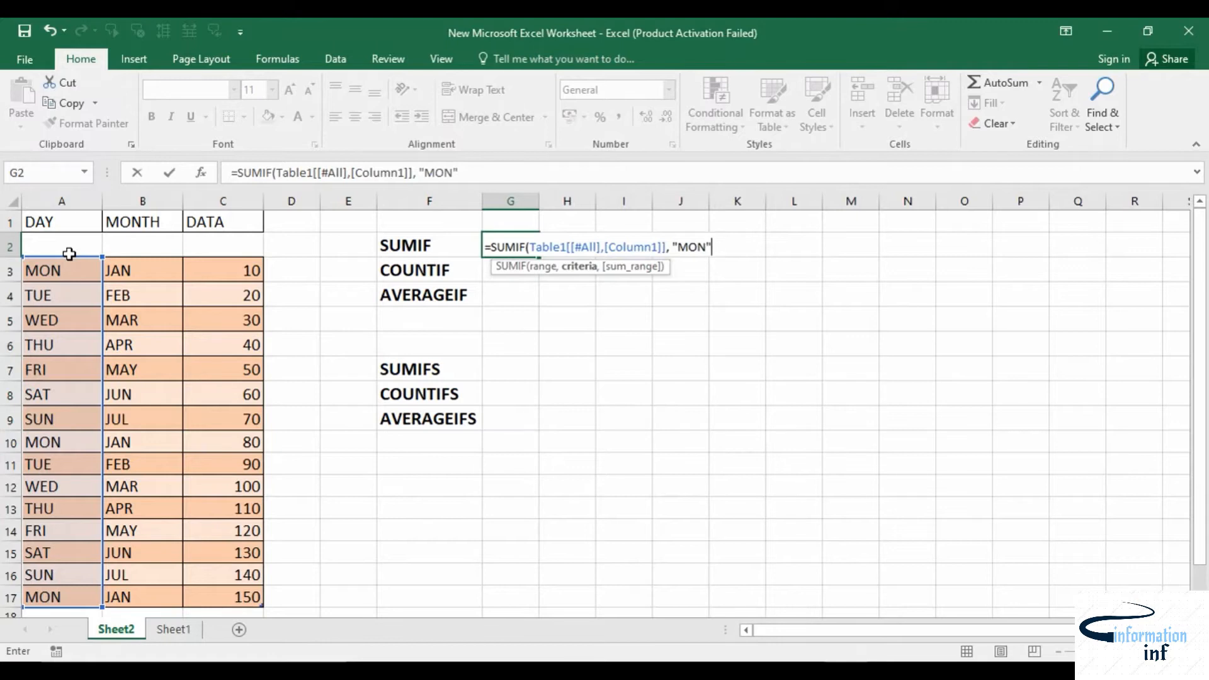
{"action": "type", "text": "\","}
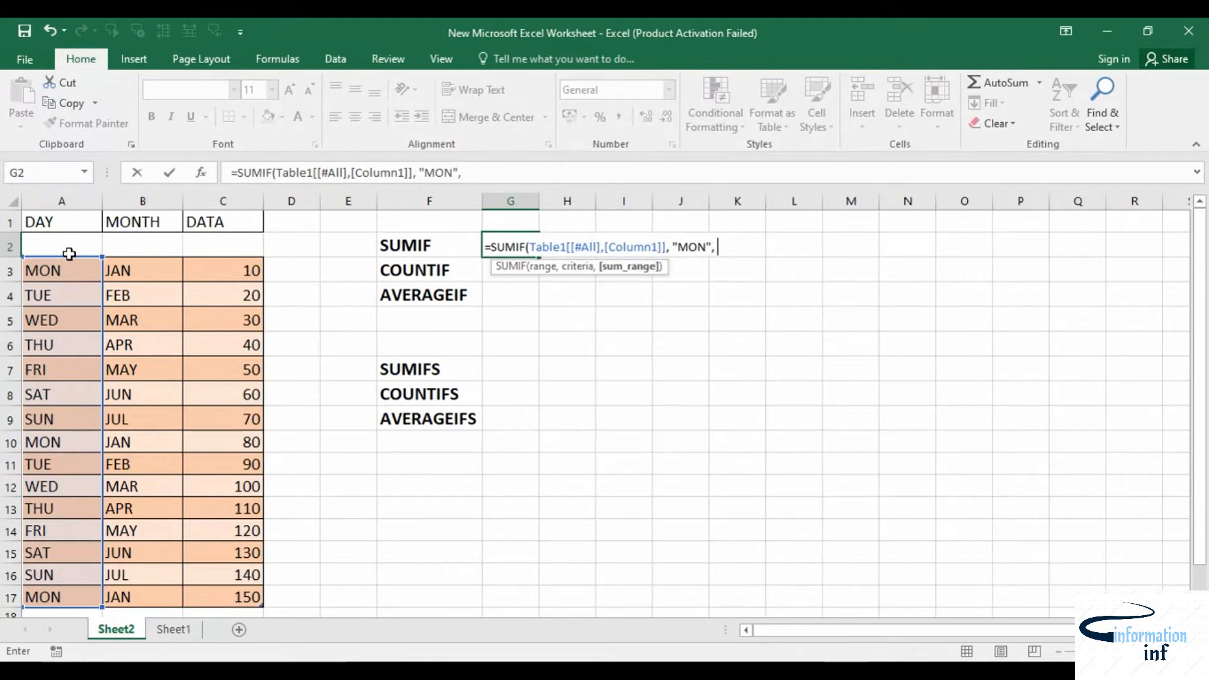
{"action": "left_click_drag", "start_coordinate": [221, 273], "coordinate": [245, 597]}
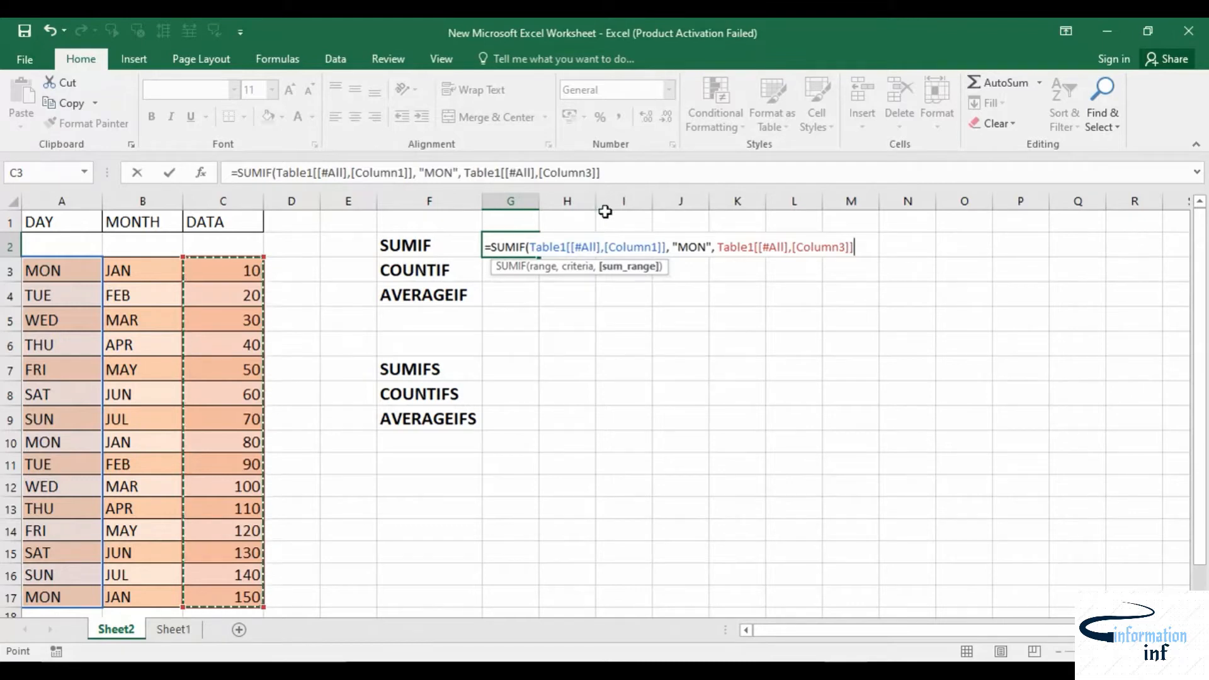
{"action": "key", "text": "Return"}
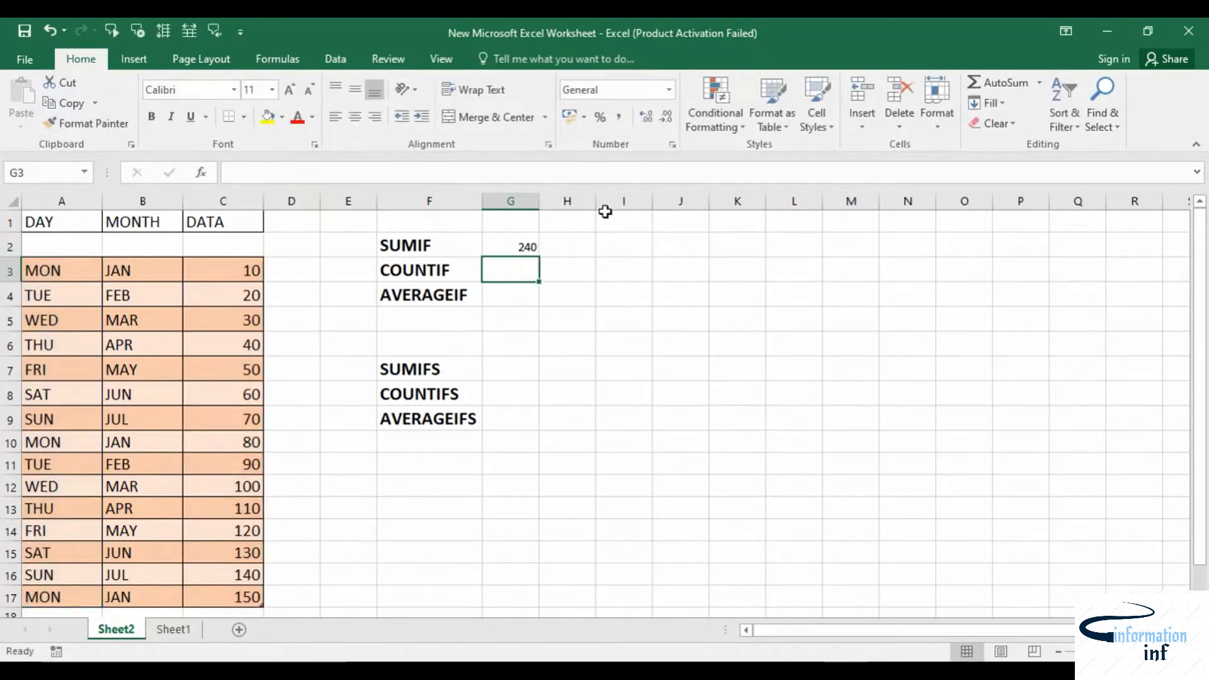
{"action": "left_click", "coordinate": [57, 272]}
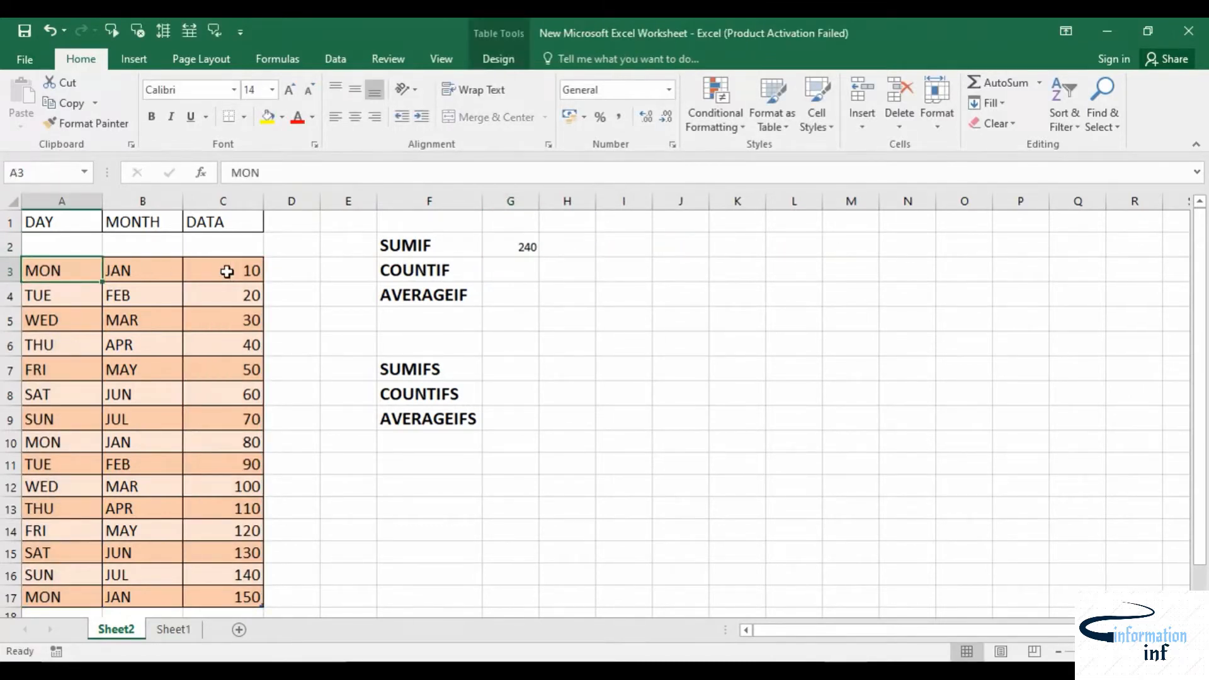
{"action": "left_click", "coordinate": [53, 441]}
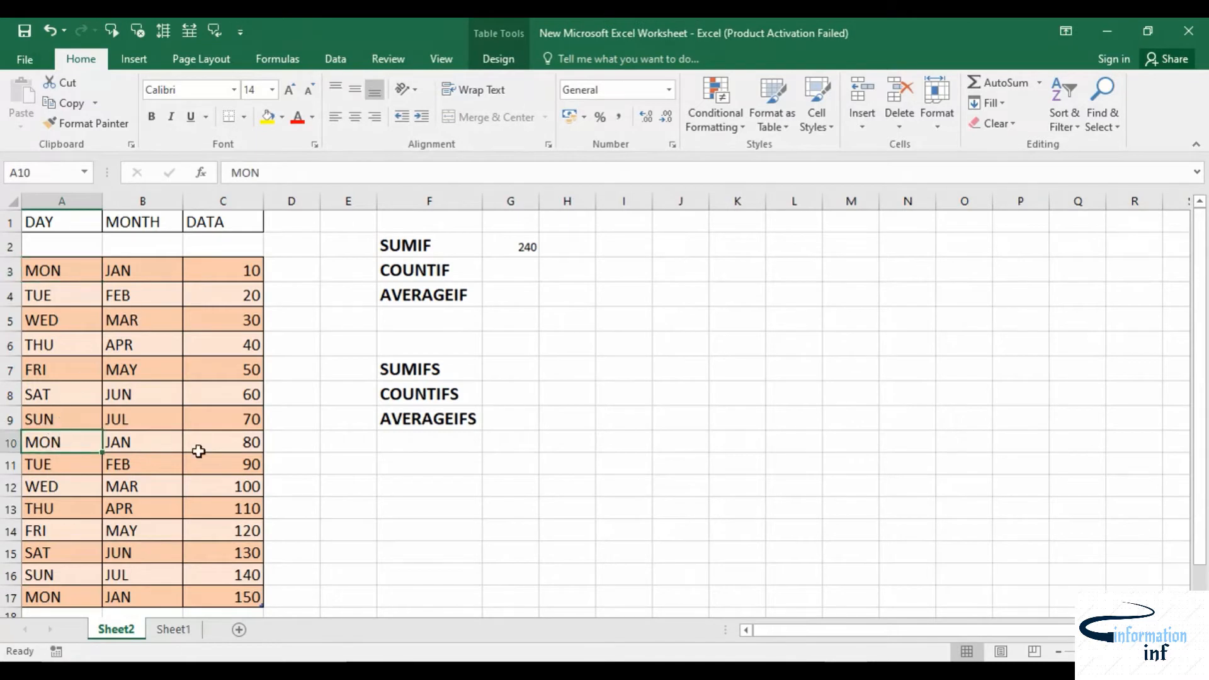
{"action": "left_click", "coordinate": [53, 598]}
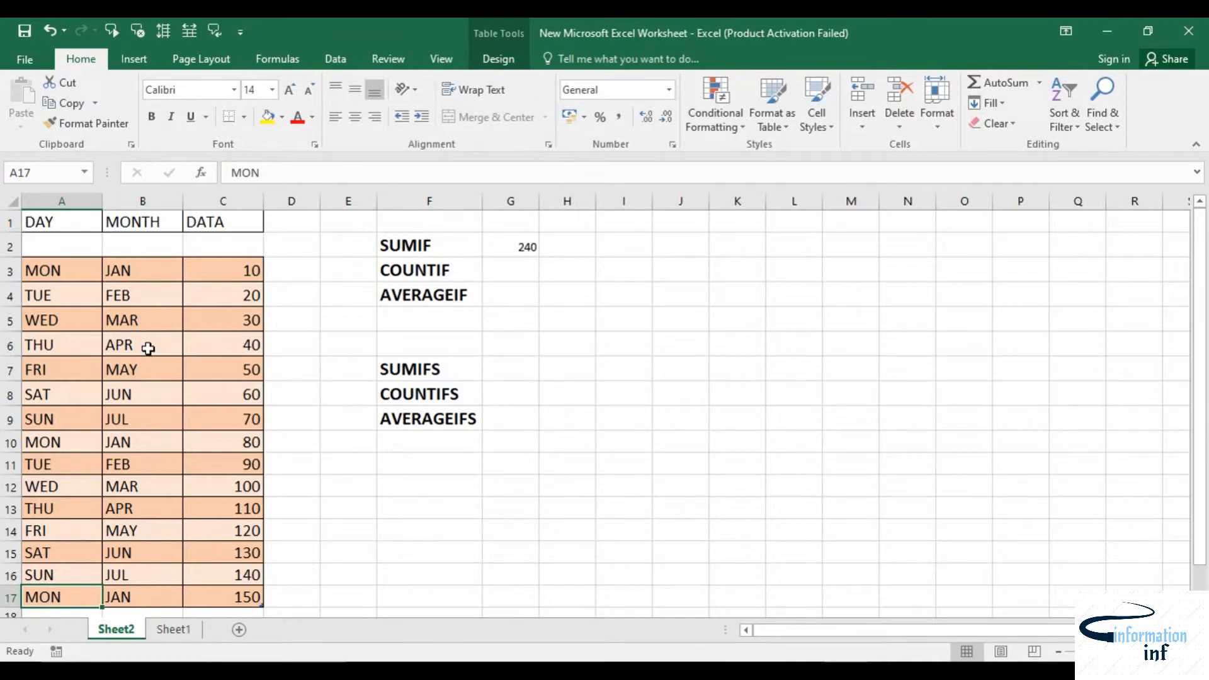
In H2, enter a SUMIF formula over the DATA values C3:C17 with the criterion "<100".
{"action": "left_click", "coordinate": [571, 251]}
{"action": "type", "text": "=SUM"}
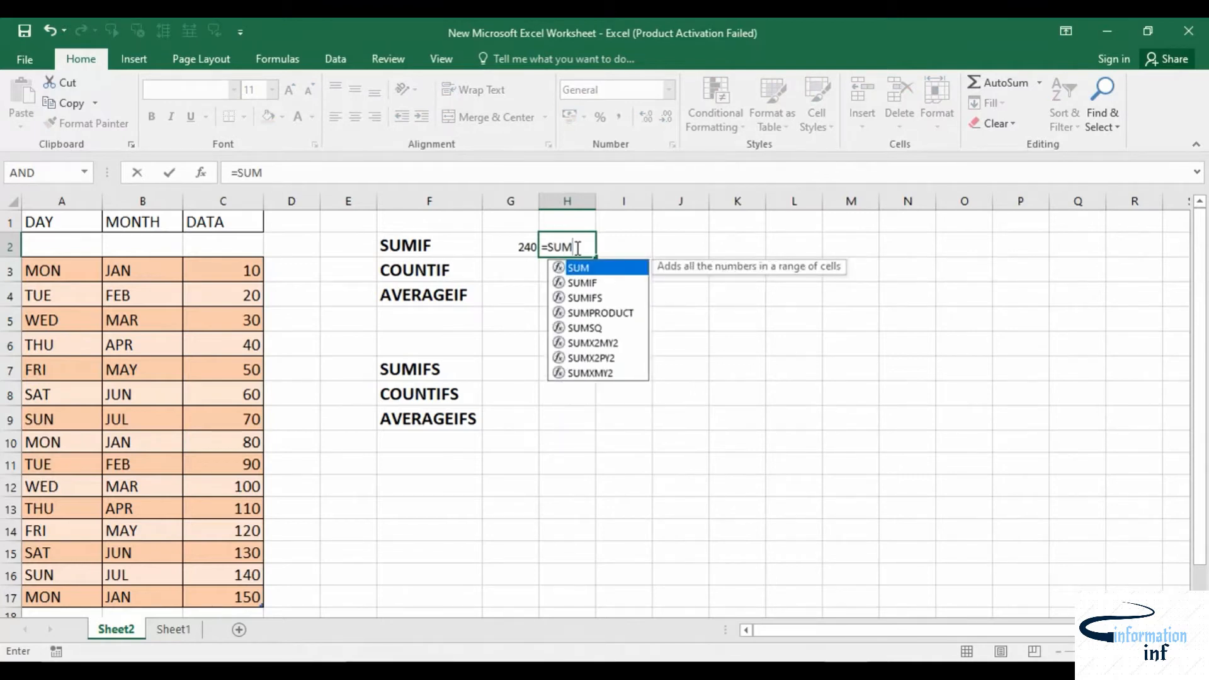
{"action": "left_click", "coordinate": [580, 278]}
{"action": "double_click", "coordinate": [580, 278]}
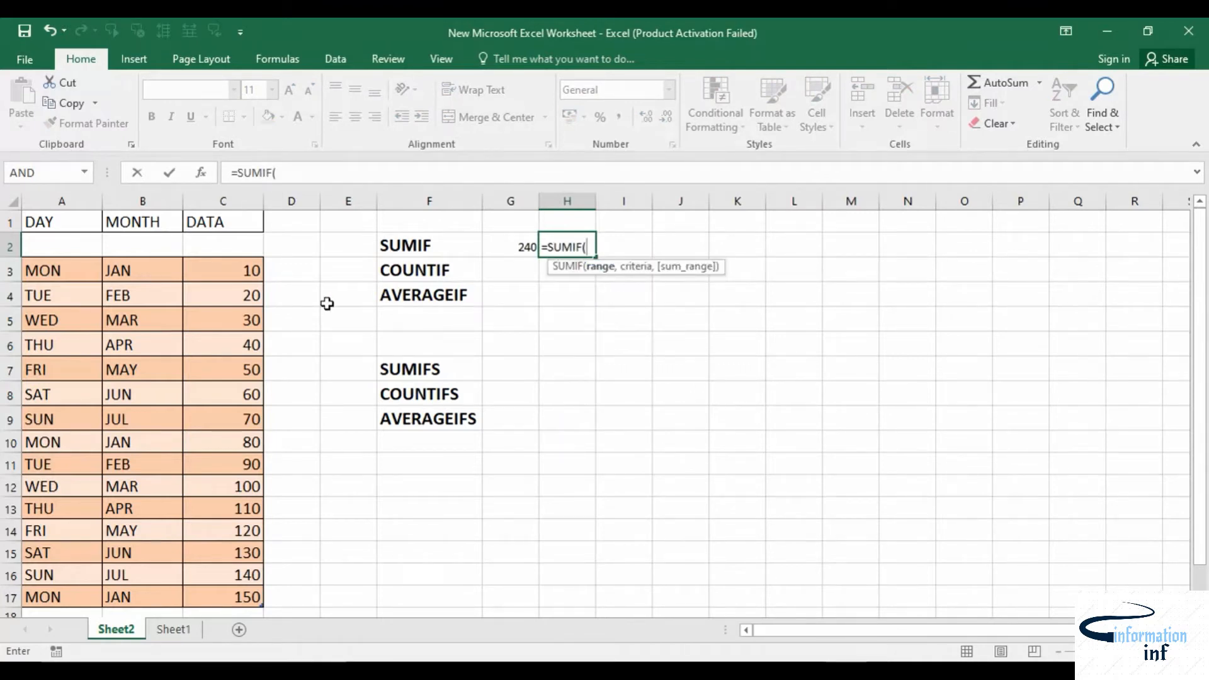
{"action": "left_click_drag", "start_coordinate": [246, 271], "coordinate": [246, 594]}
{"action": "type", "text": ",[Column3]], \"<100"}
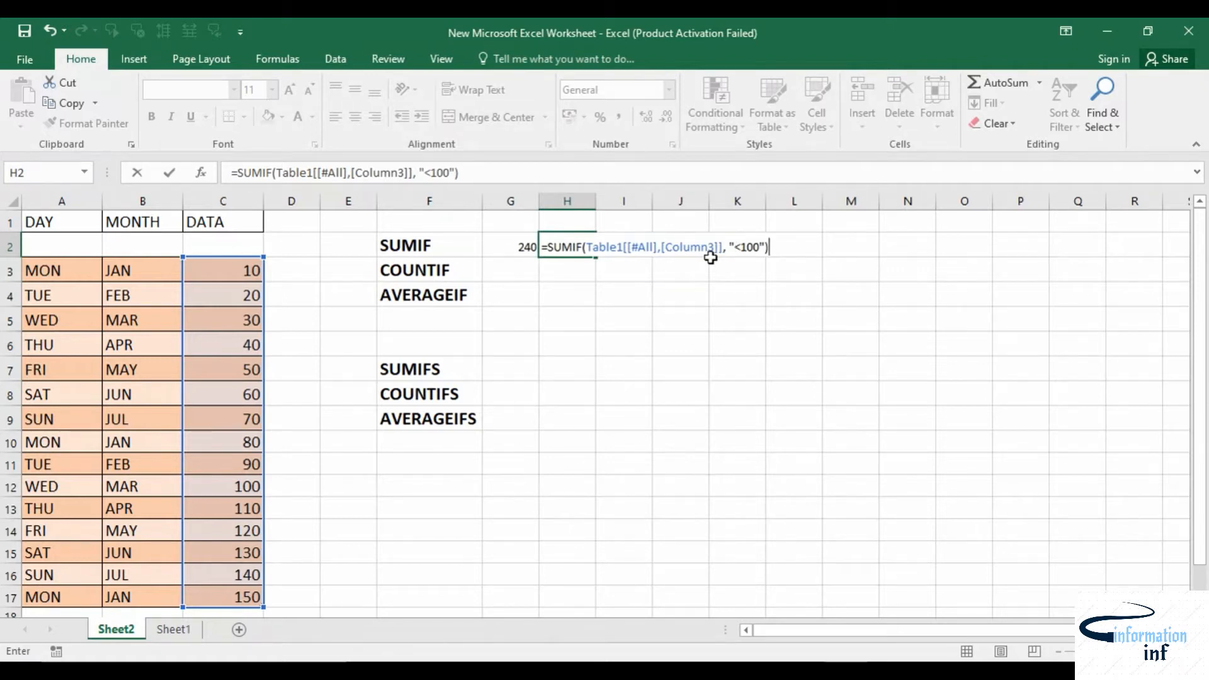
{"action": "key", "text": "Return"}
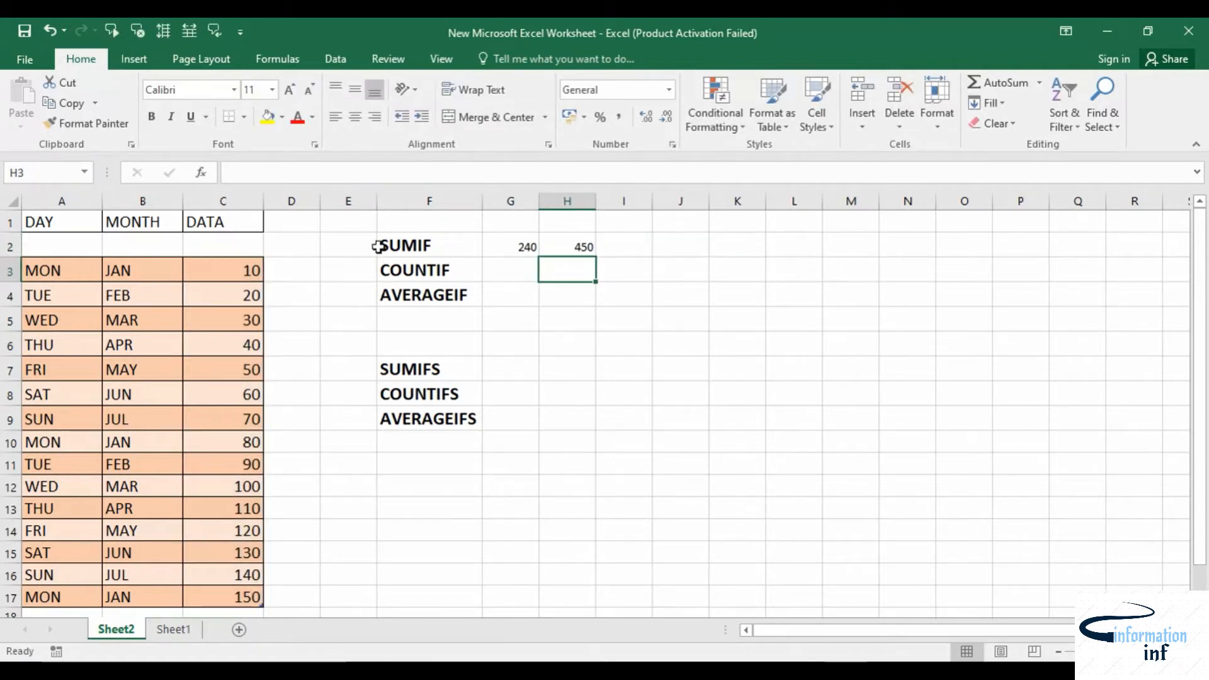
In G3, enter a COUNTIF formula over the DATA values C3:C17 with the criterion ">100".
{"action": "left_click", "coordinate": [521, 269]}
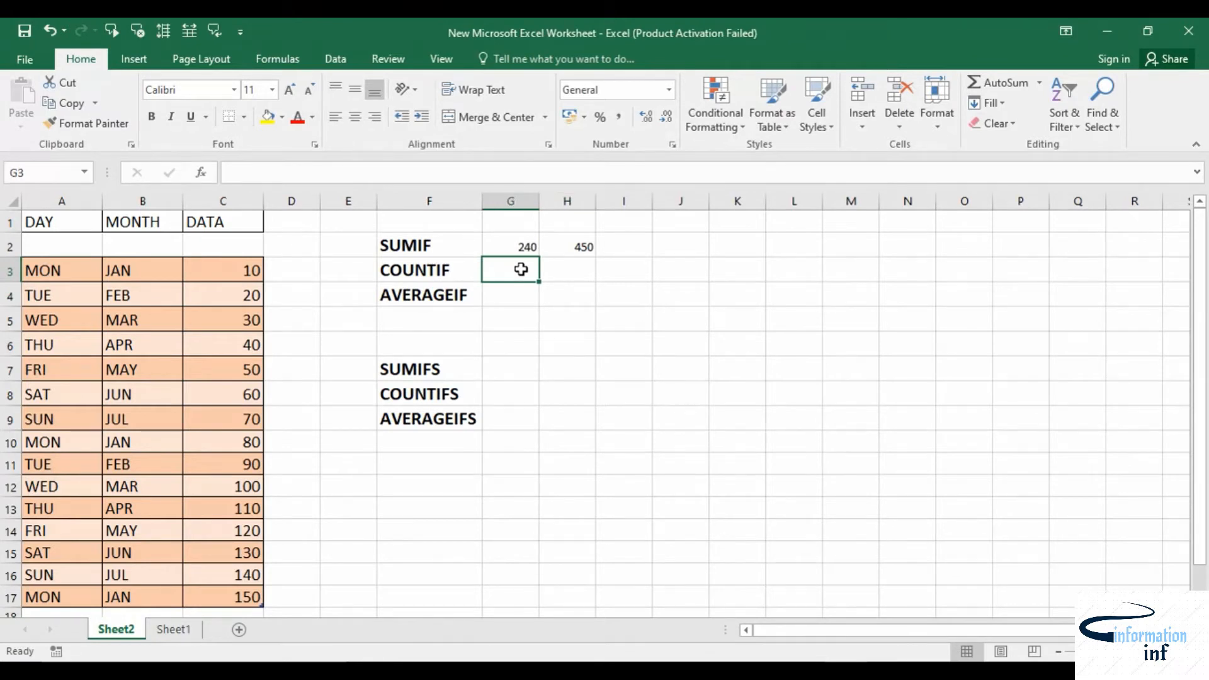
{"action": "type", "text": "=COUN"}
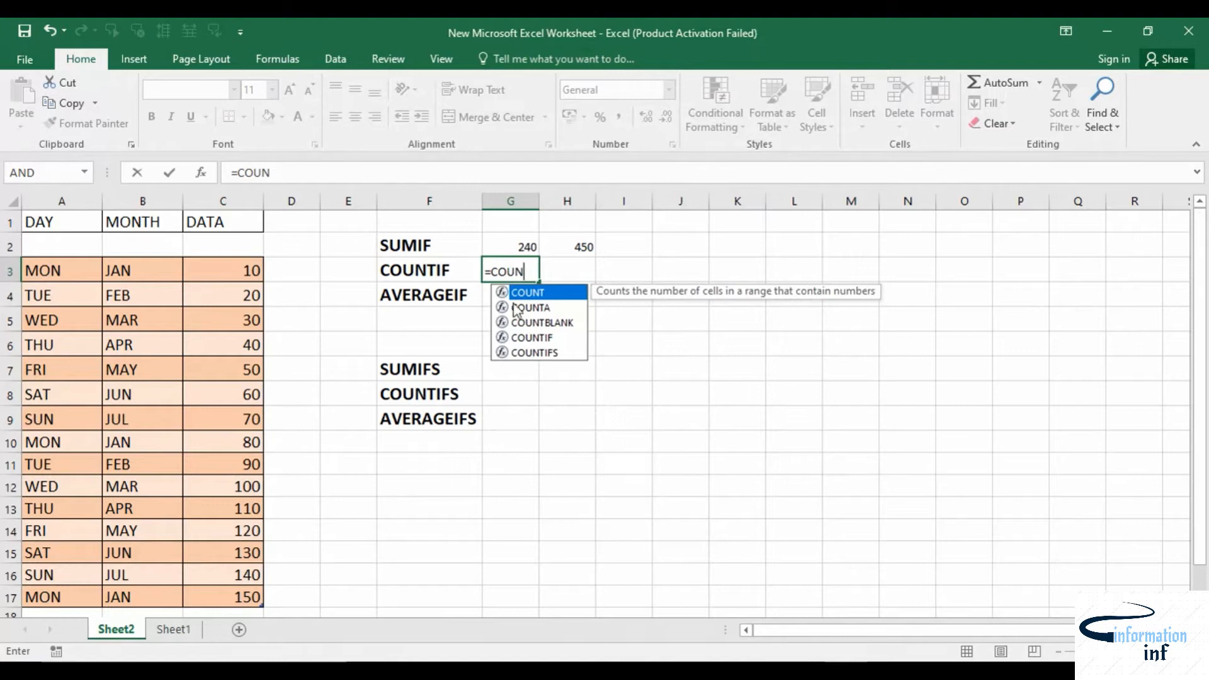
{"action": "double_click", "coordinate": [532, 338]}
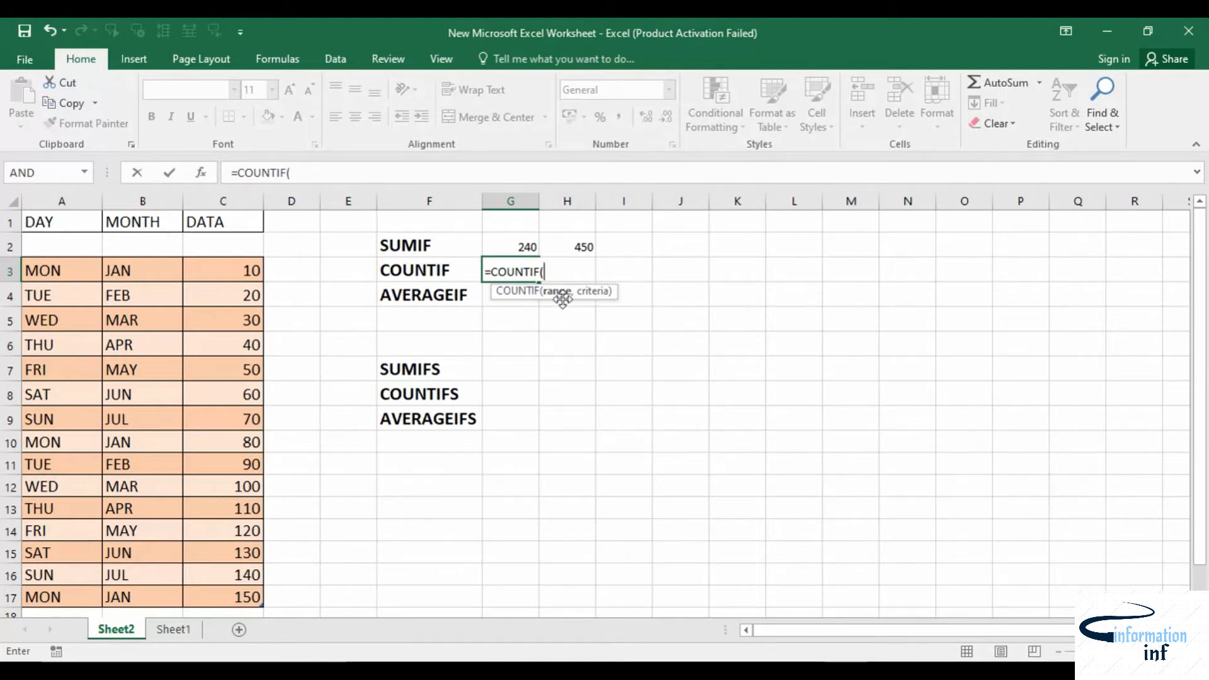
{"action": "left_click_drag", "start_coordinate": [242, 273], "coordinate": [240, 595]}
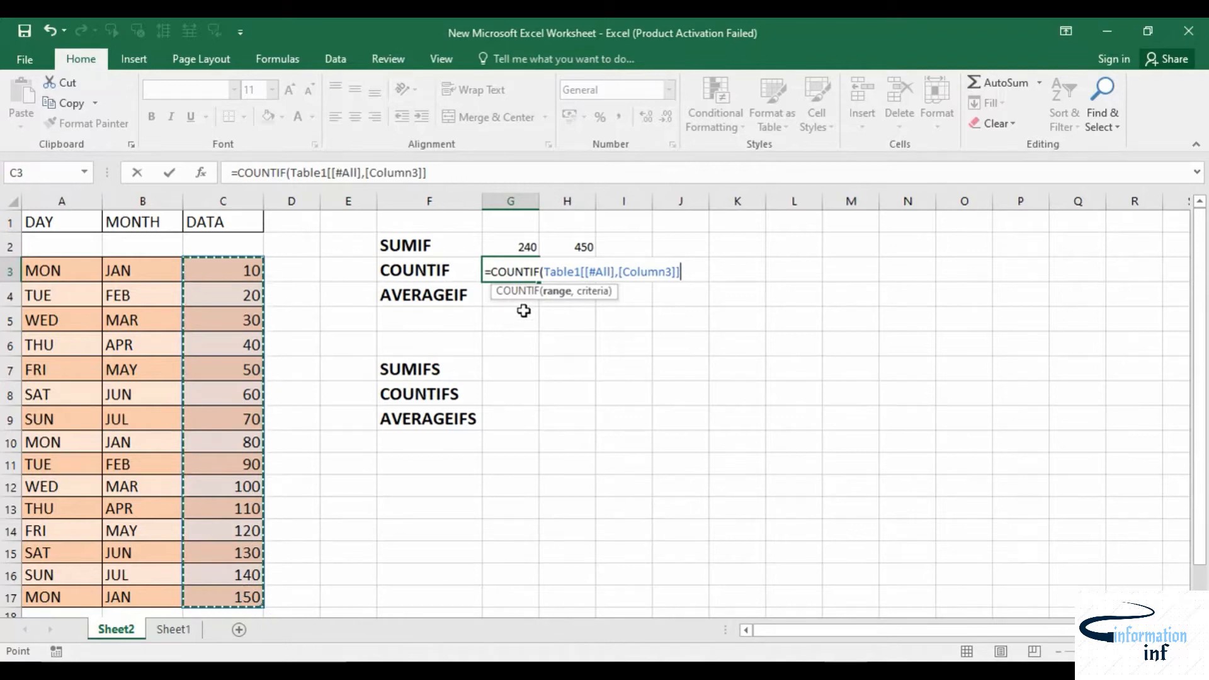
{"action": "type", "text": ","}
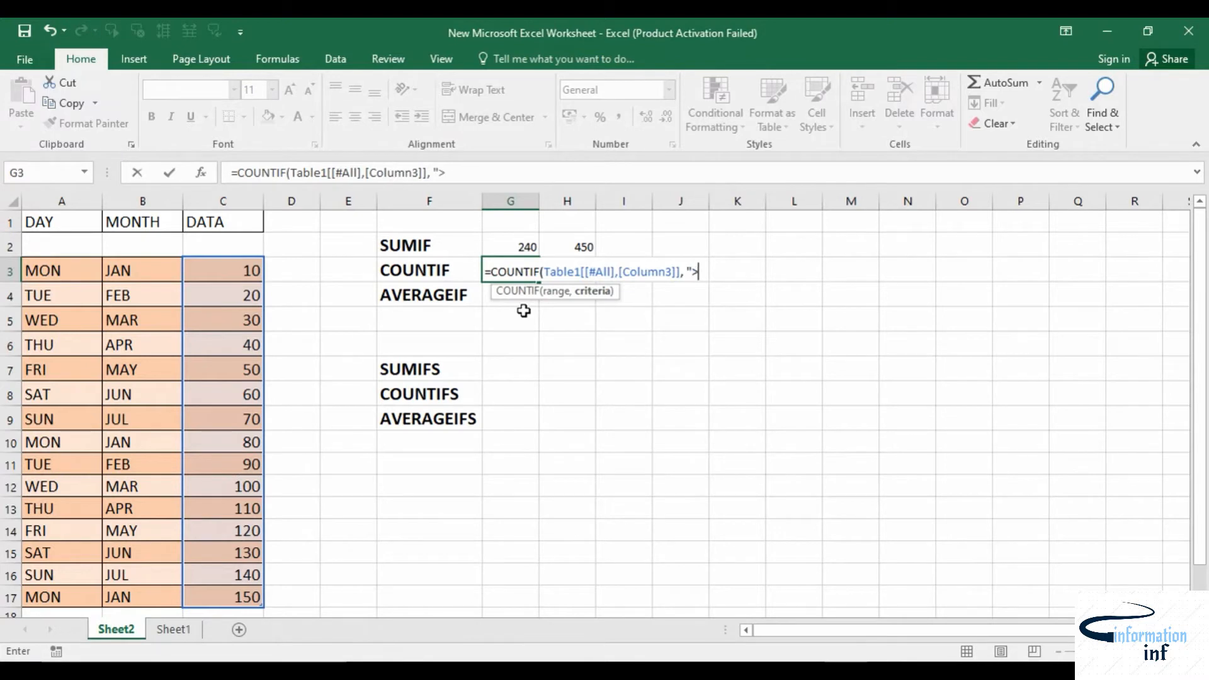
{"action": "type", "text": "\">100"}
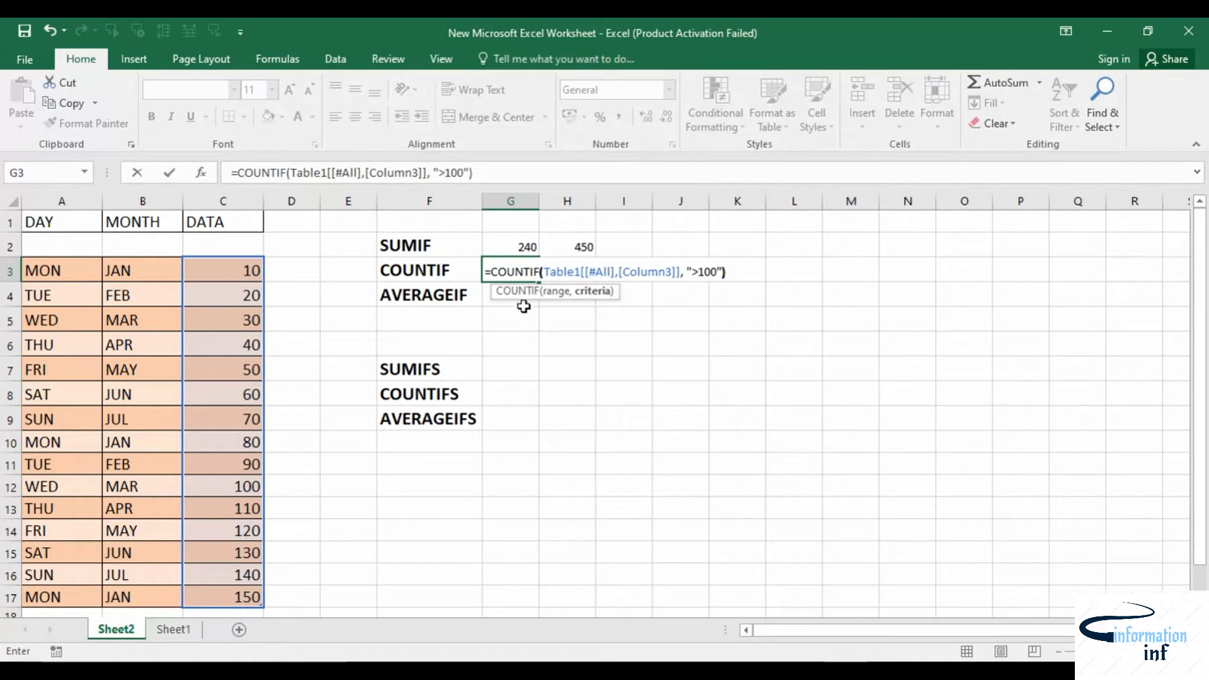
{"action": "key", "text": "Return"}
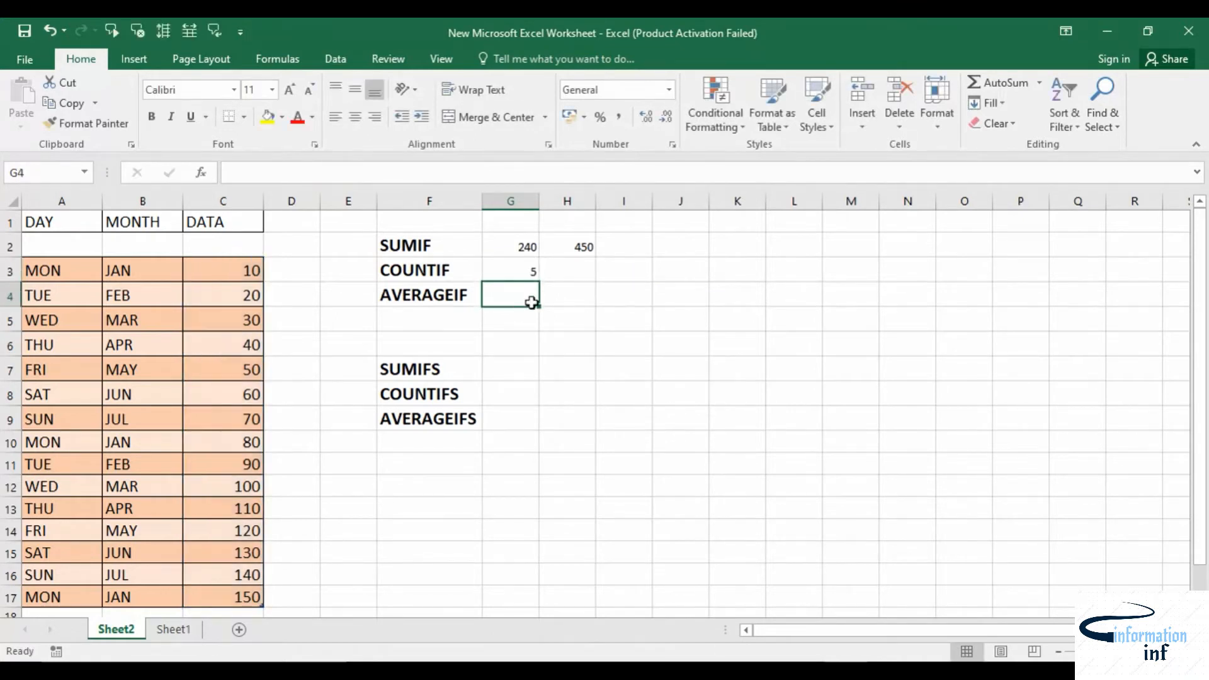
{"action": "left_click", "coordinate": [252, 509]}
{"action": "left_click", "coordinate": [250, 531]}
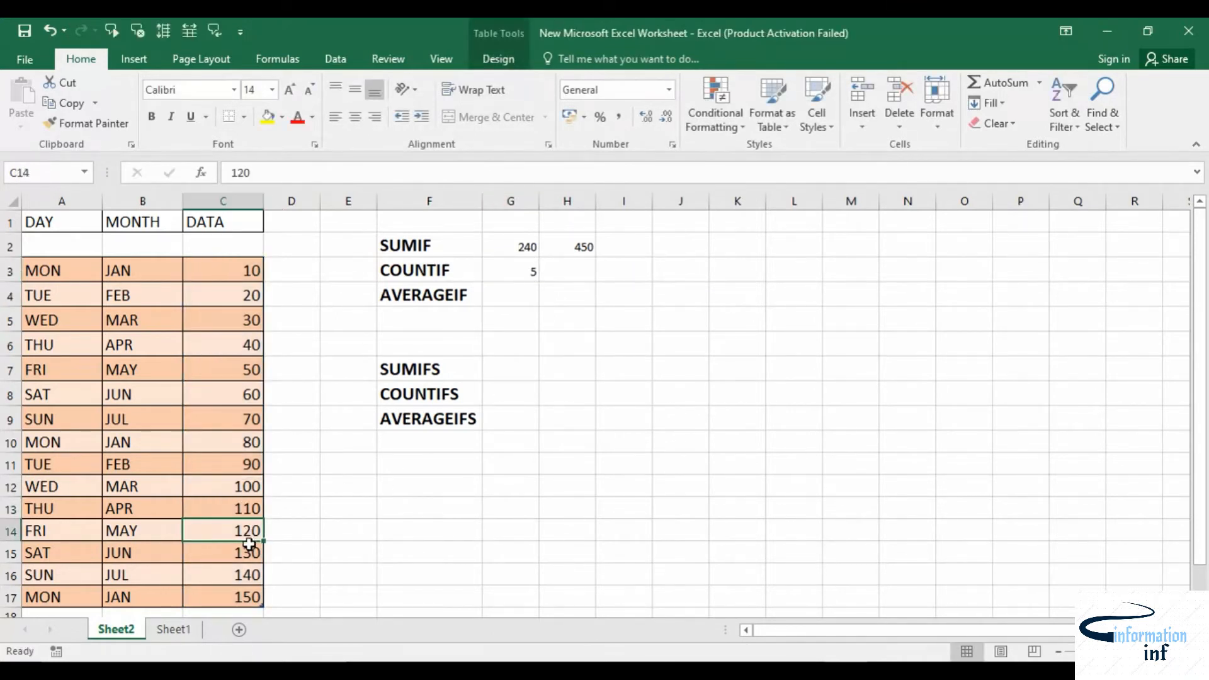
{"action": "left_click", "coordinate": [251, 554]}
{"action": "left_click", "coordinate": [252, 576]}
{"action": "left_click", "coordinate": [251, 597]}
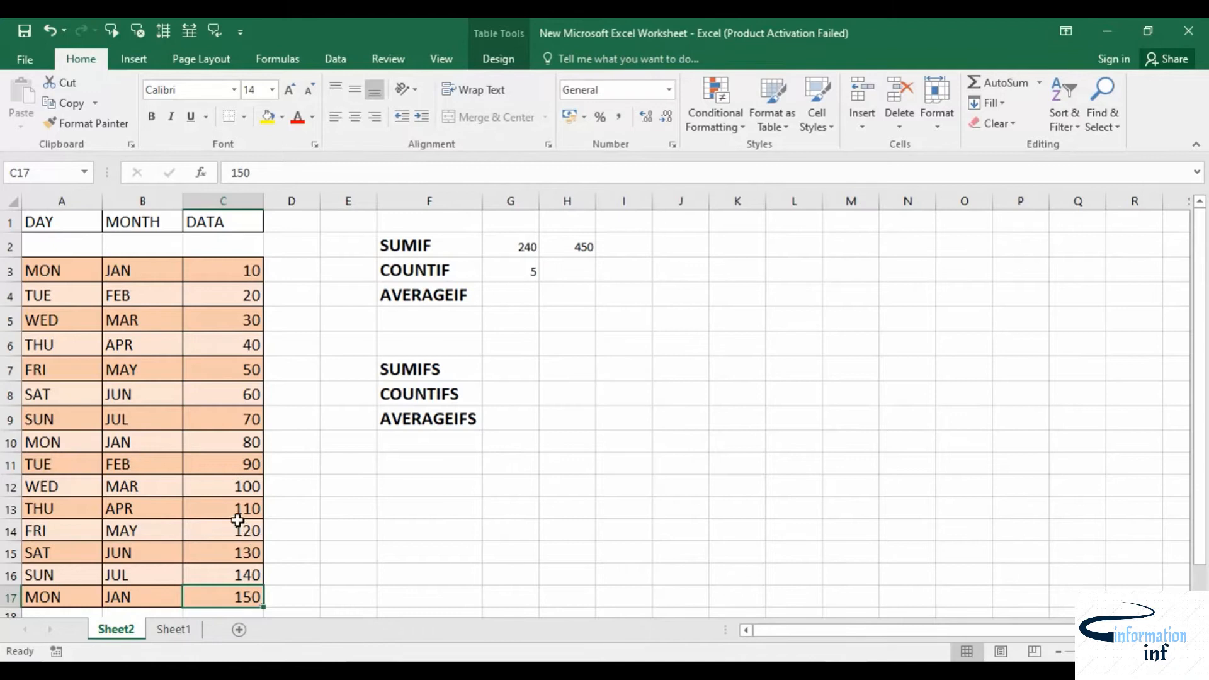
In G4, enter an AVERAGEIF formula over the DATA values C3:C17 with the criterion ">100".
{"action": "left_click", "coordinate": [520, 293]}
{"action": "type", "text": "="}
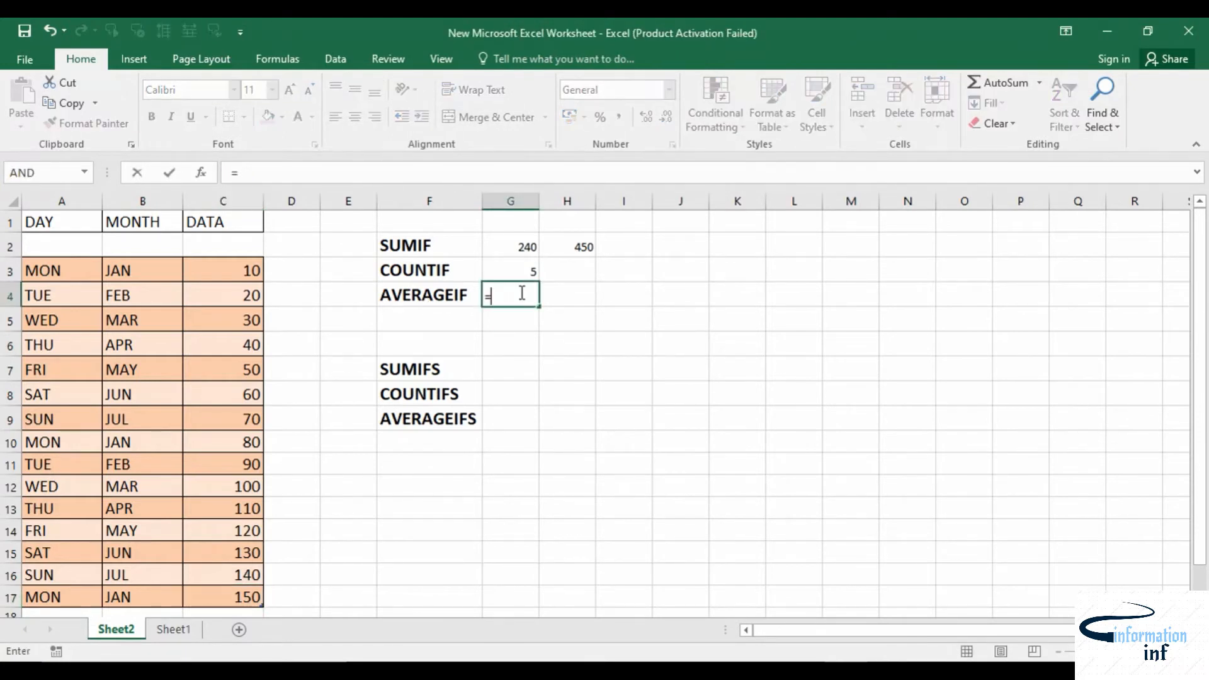
{"action": "type", "text": "AV"}
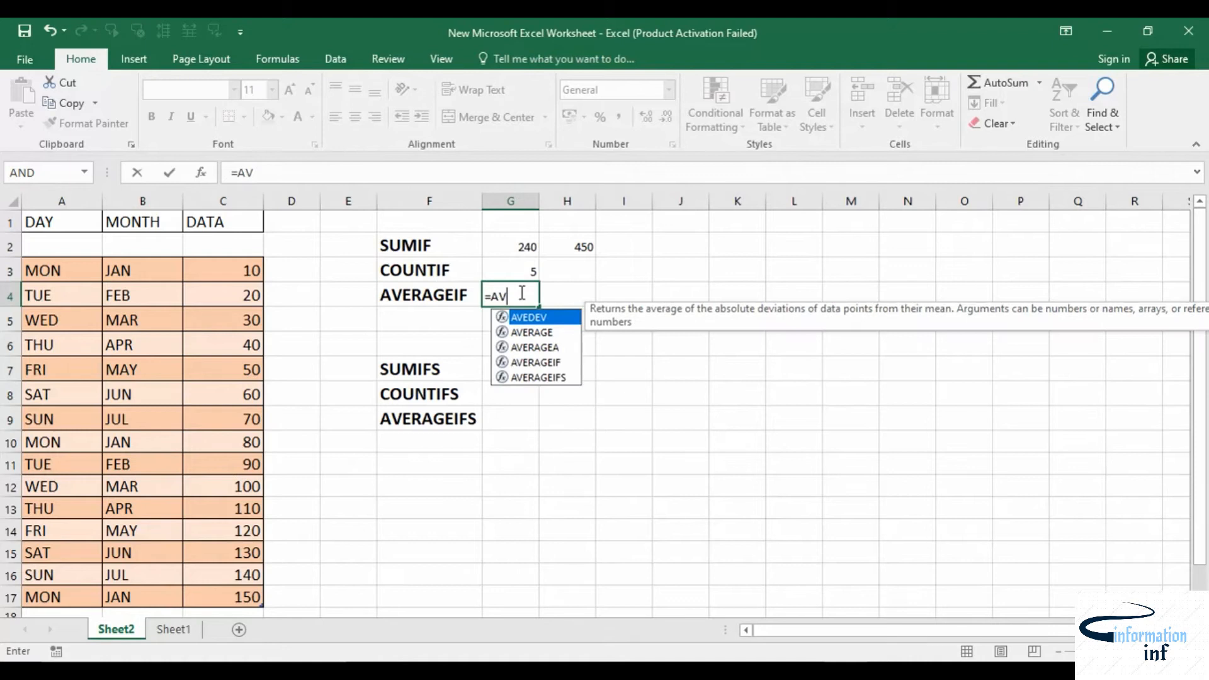
{"action": "type", "text": "E"}
{"action": "double_click", "coordinate": [536, 363]}
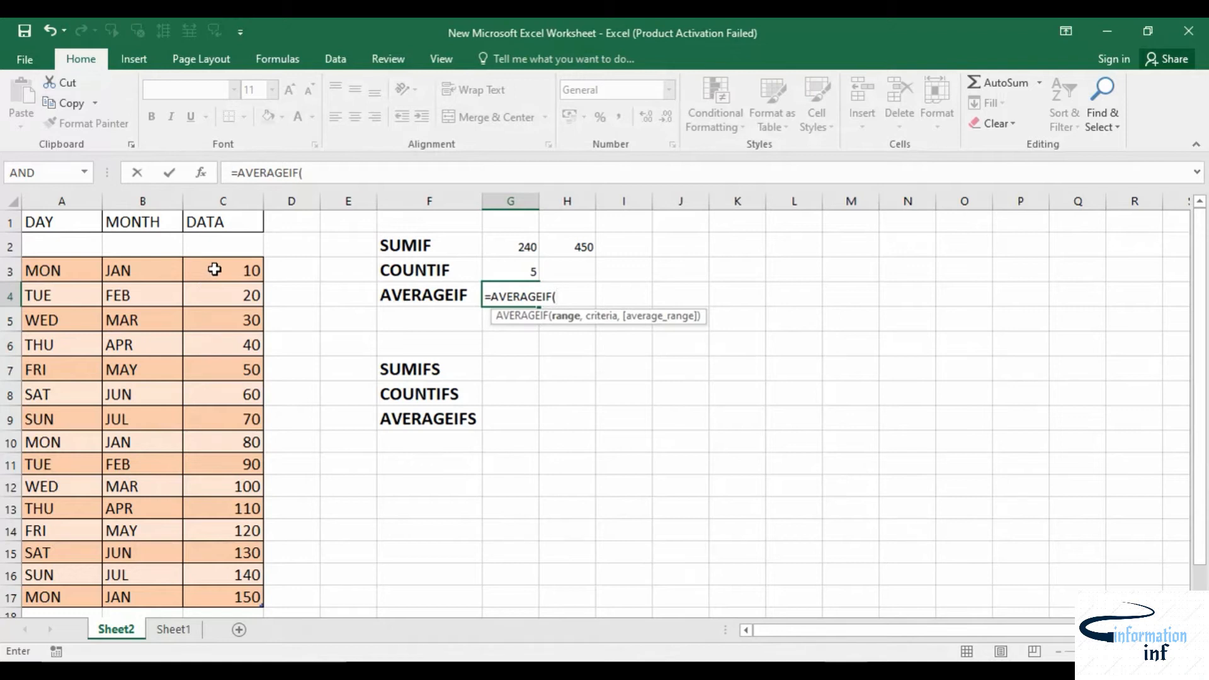
{"action": "left_click_drag", "start_coordinate": [215, 270], "coordinate": [221, 591]}
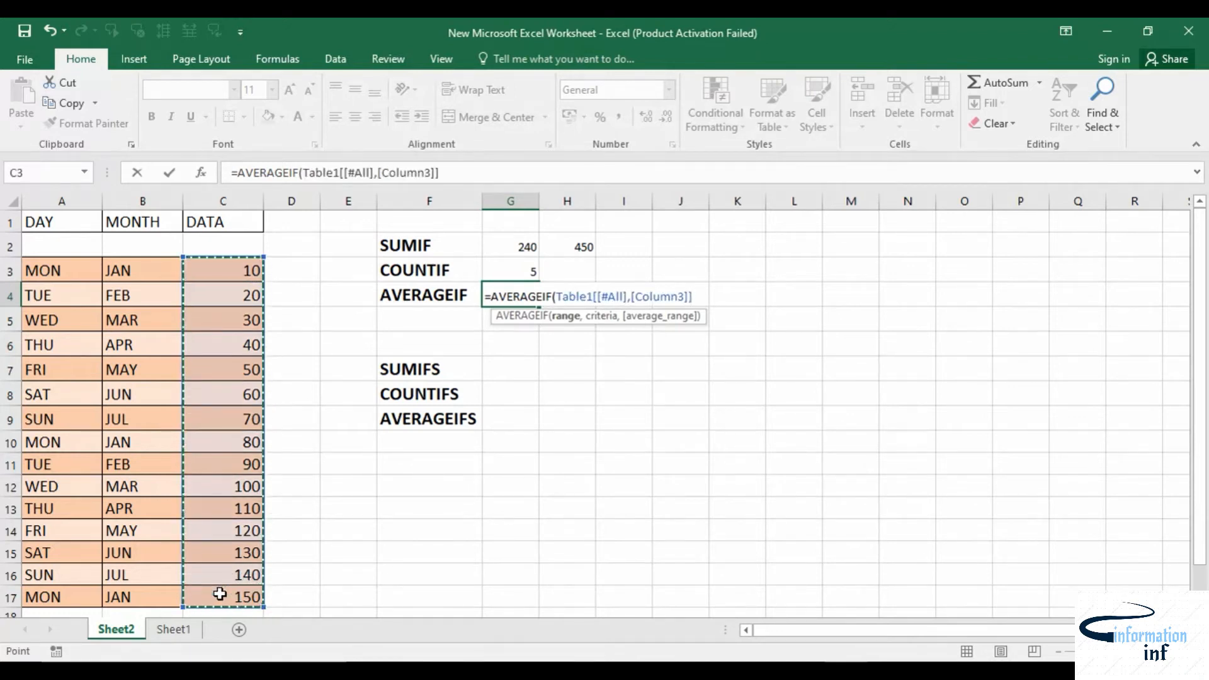
{"action": "type", "text": ","}
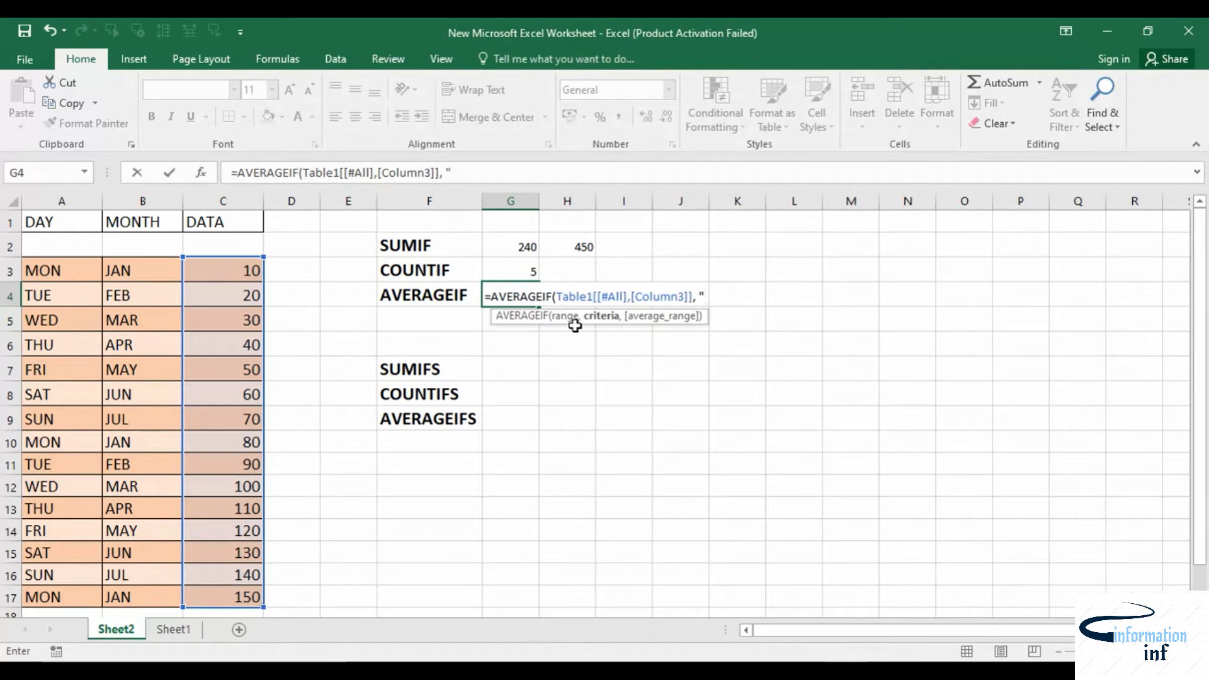
{"action": "type", "text": "100\")"}
{"action": "key", "text": "Return"}
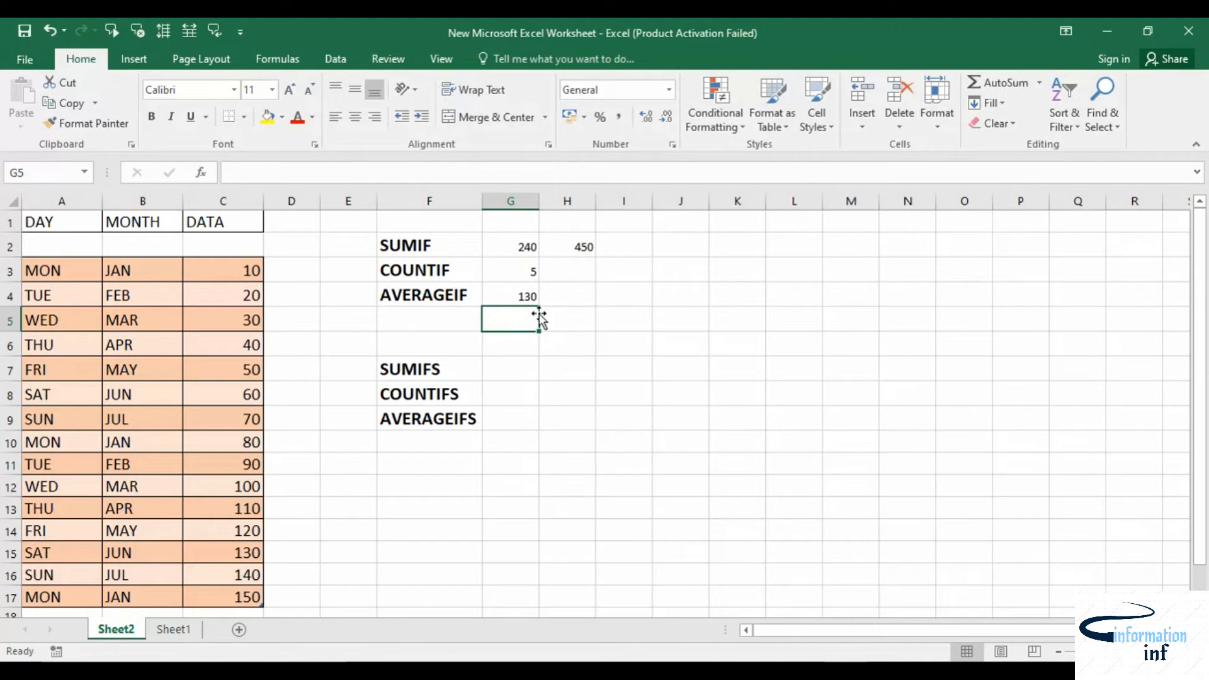
Check the average of the DATA values C13:C17 against the AVERAGEIF result, and review the formulas in H2 and G4.
{"action": "left_click", "coordinate": [247, 511]}
{"action": "left_click", "coordinate": [244, 534]}
{"action": "left_click", "coordinate": [250, 555]}
{"action": "left_click", "coordinate": [247, 576]}
{"action": "left_click", "coordinate": [246, 597]}
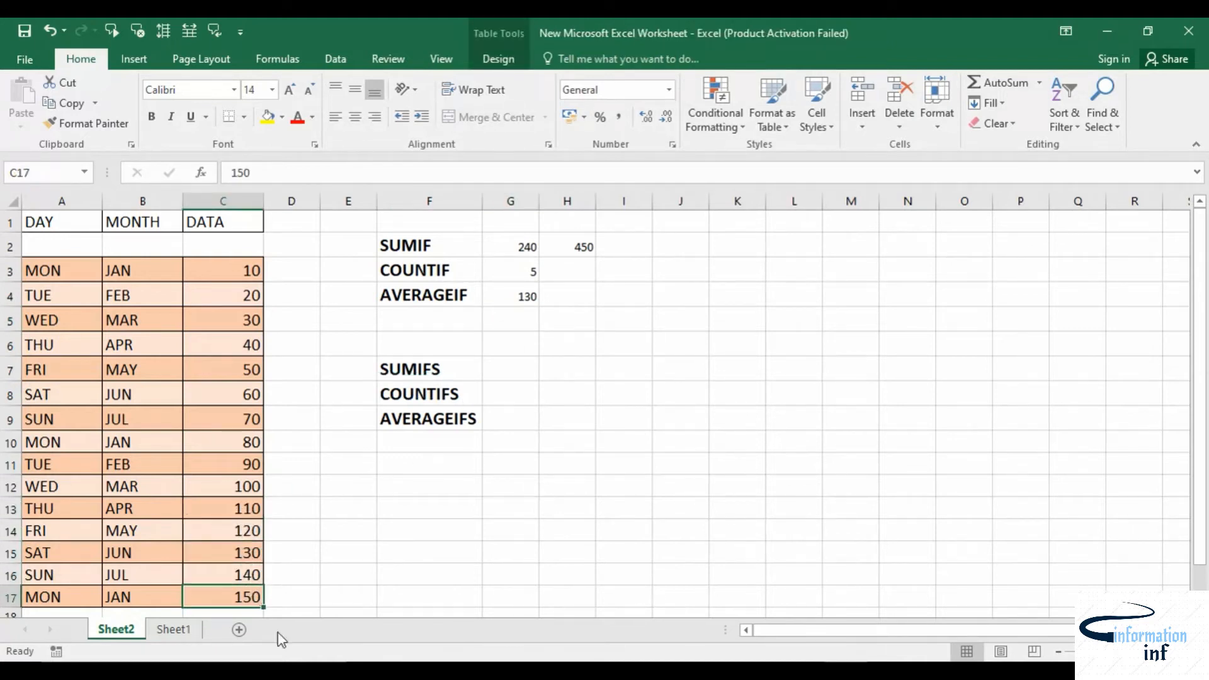
{"action": "left_click_drag", "start_coordinate": [248, 511], "coordinate": [258, 594]}
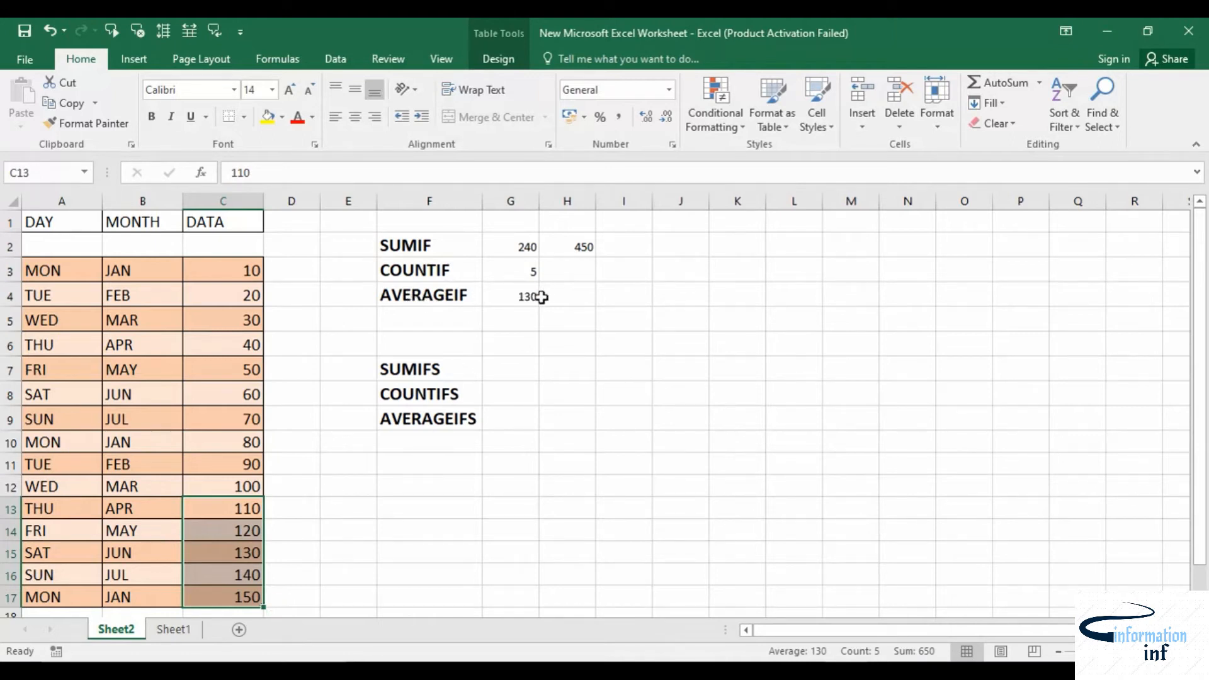
{"action": "left_click", "coordinate": [576, 247]}
{"action": "left_click", "coordinate": [534, 291]}
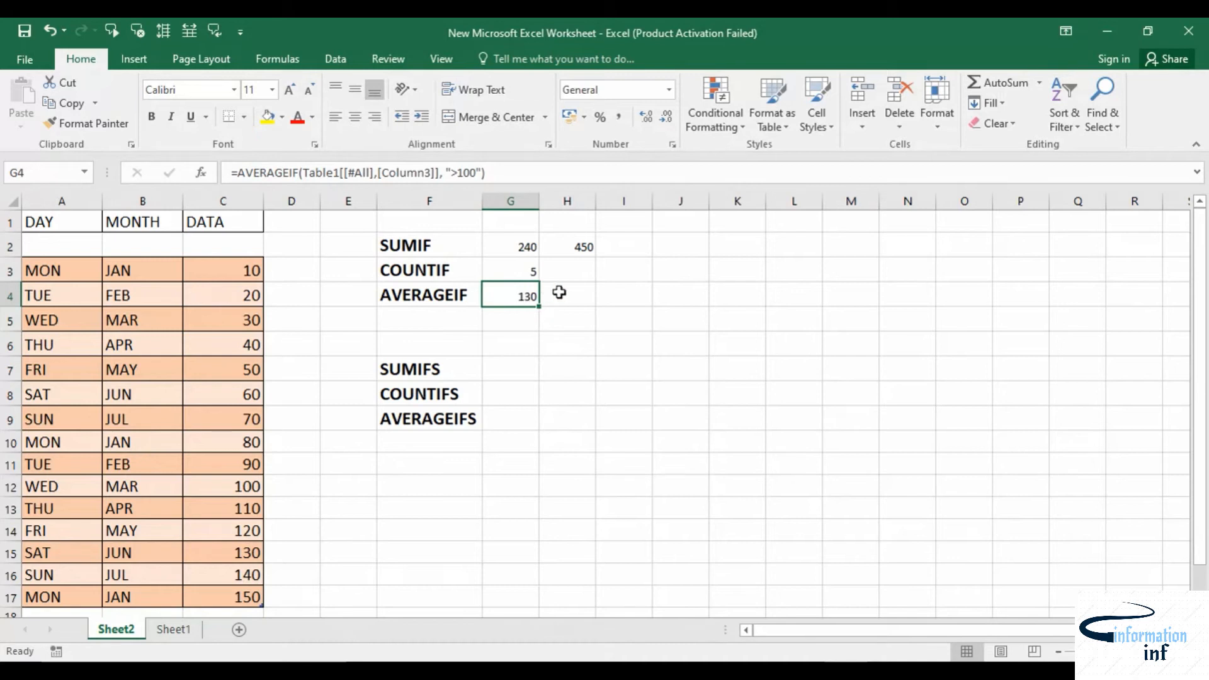
{"action": "left_click", "coordinate": [669, 669]}
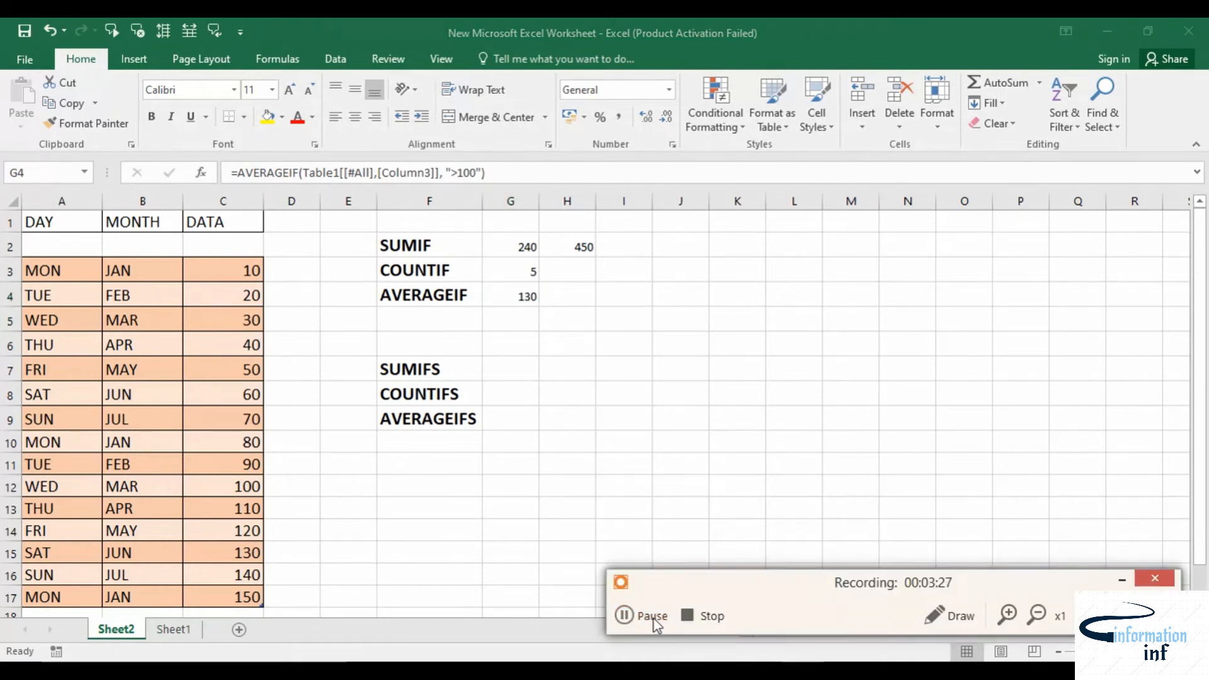
{"action": "left_click", "coordinate": [654, 620]}
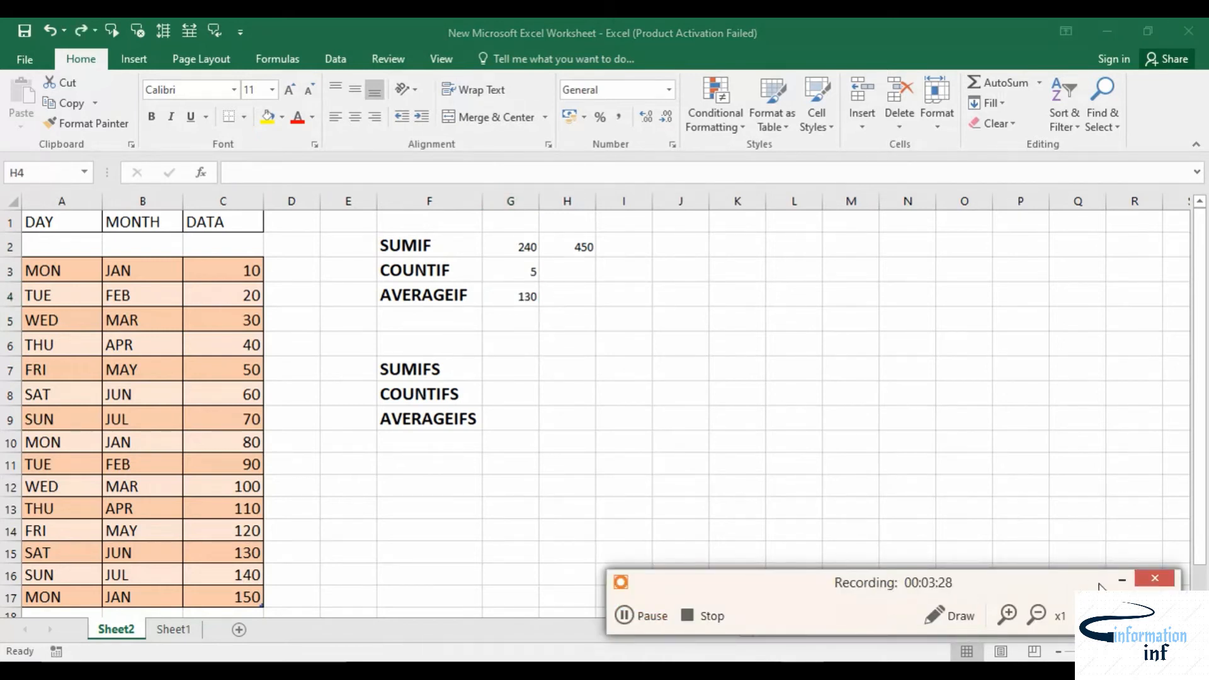
{"action": "left_click", "coordinate": [1123, 579]}
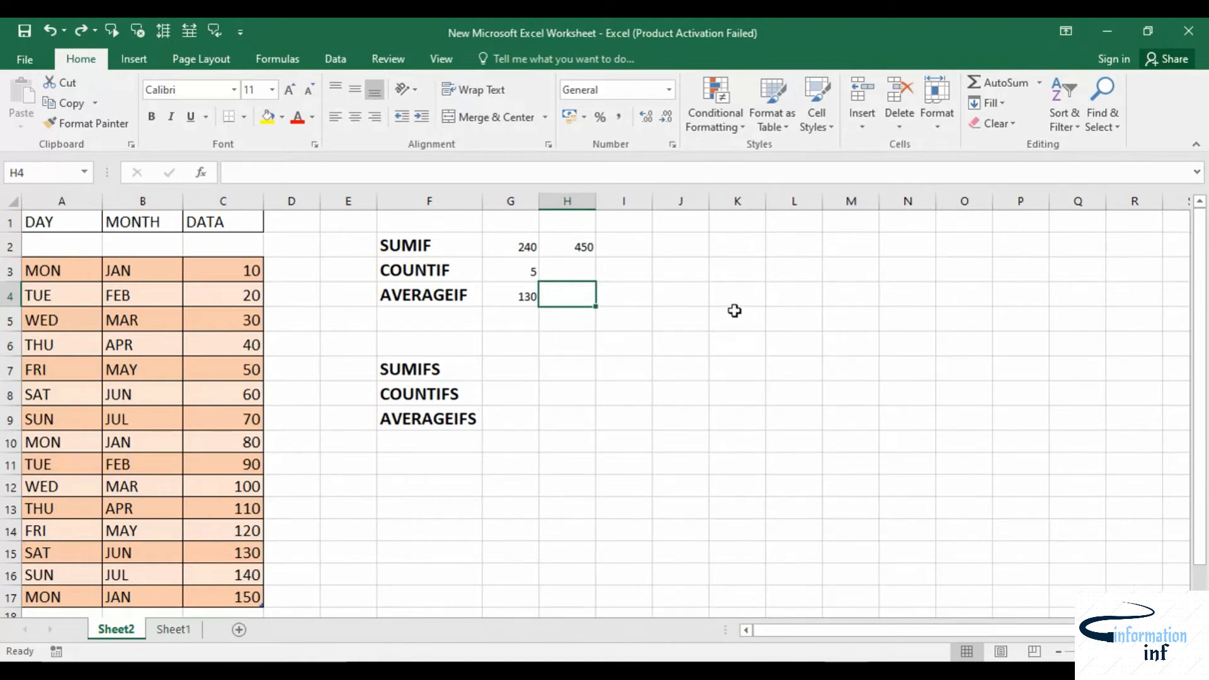
In H4, enter an AVERAGEIF formula with the DAY range A3:A17, the criterion "WED" and the DATA values C3:C17 as average range.
{"action": "type", "text": "=AVER"}
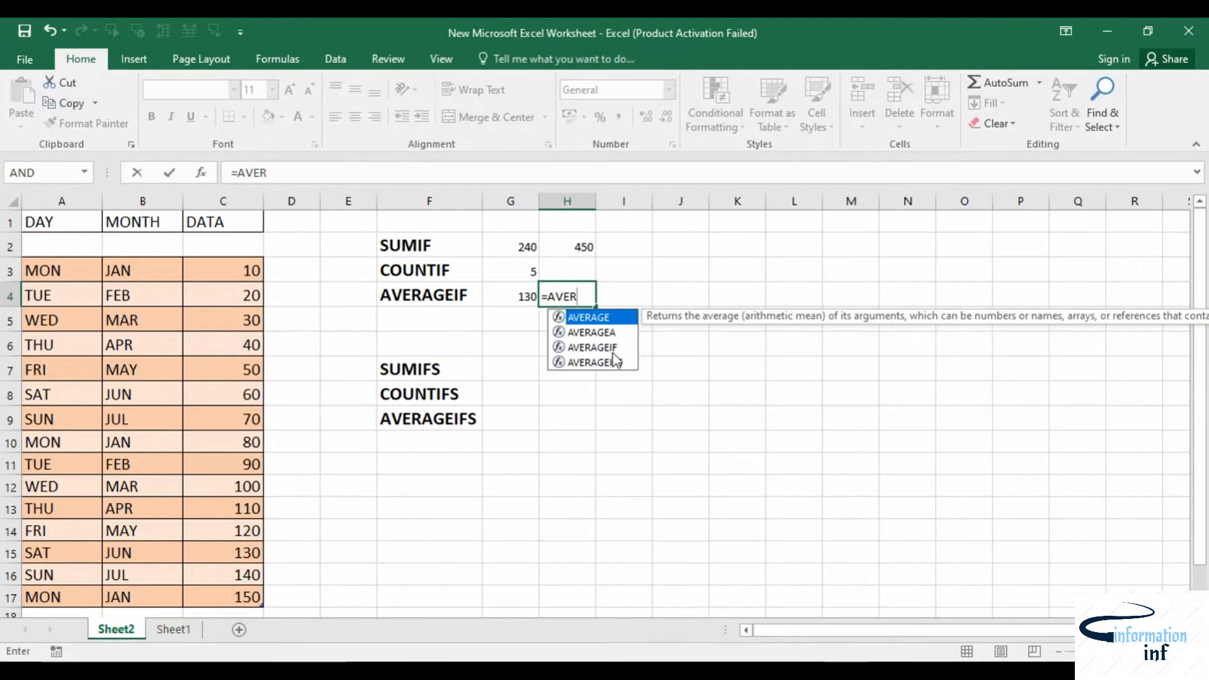
{"action": "double_click", "coordinate": [614, 347]}
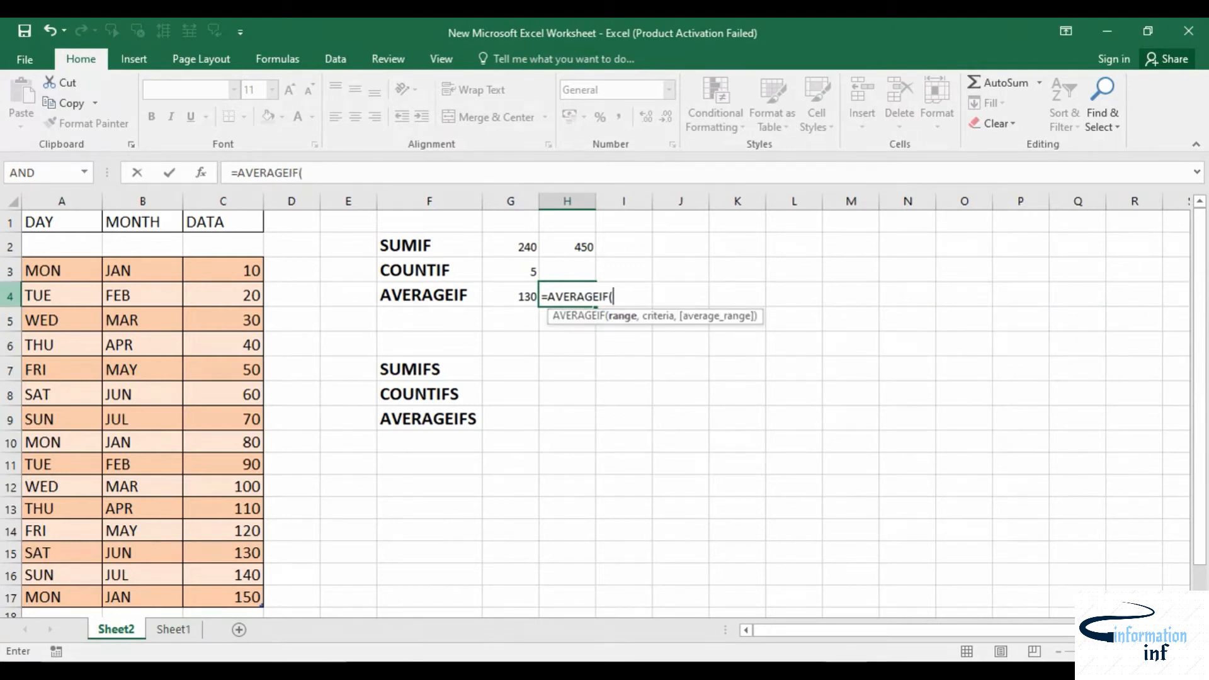
{"action": "left_click_drag", "start_coordinate": [58, 267], "coordinate": [36, 598]}
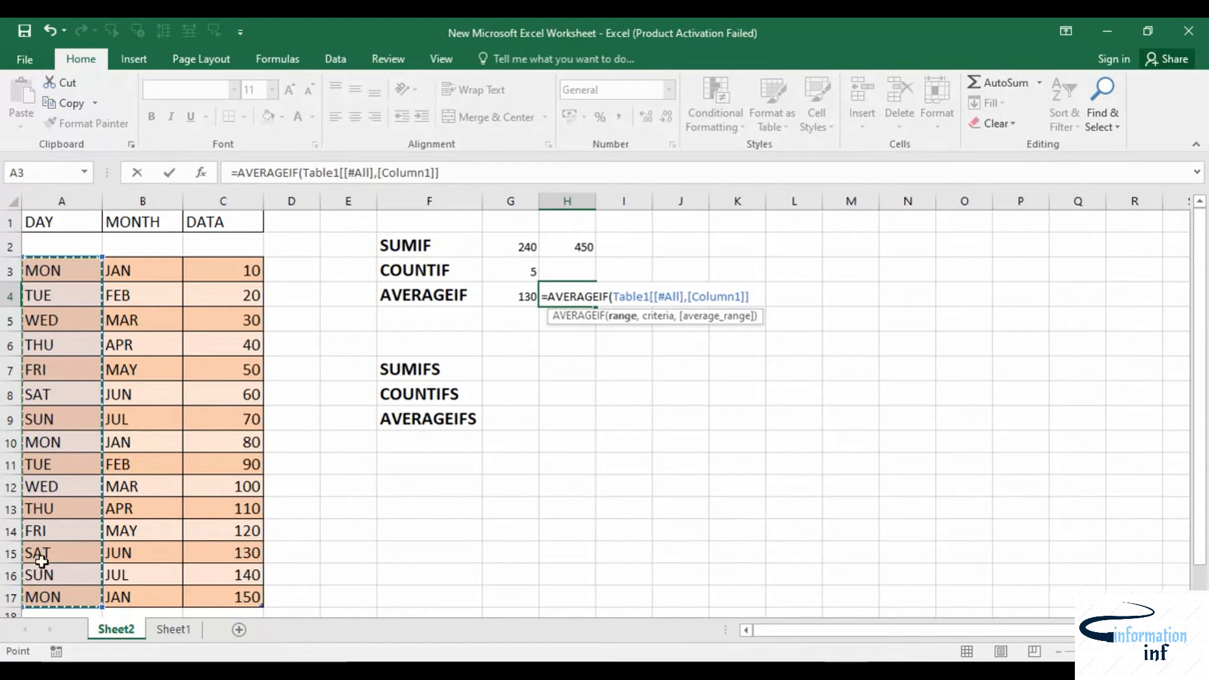
{"action": "type", "text": ", \"WED"}
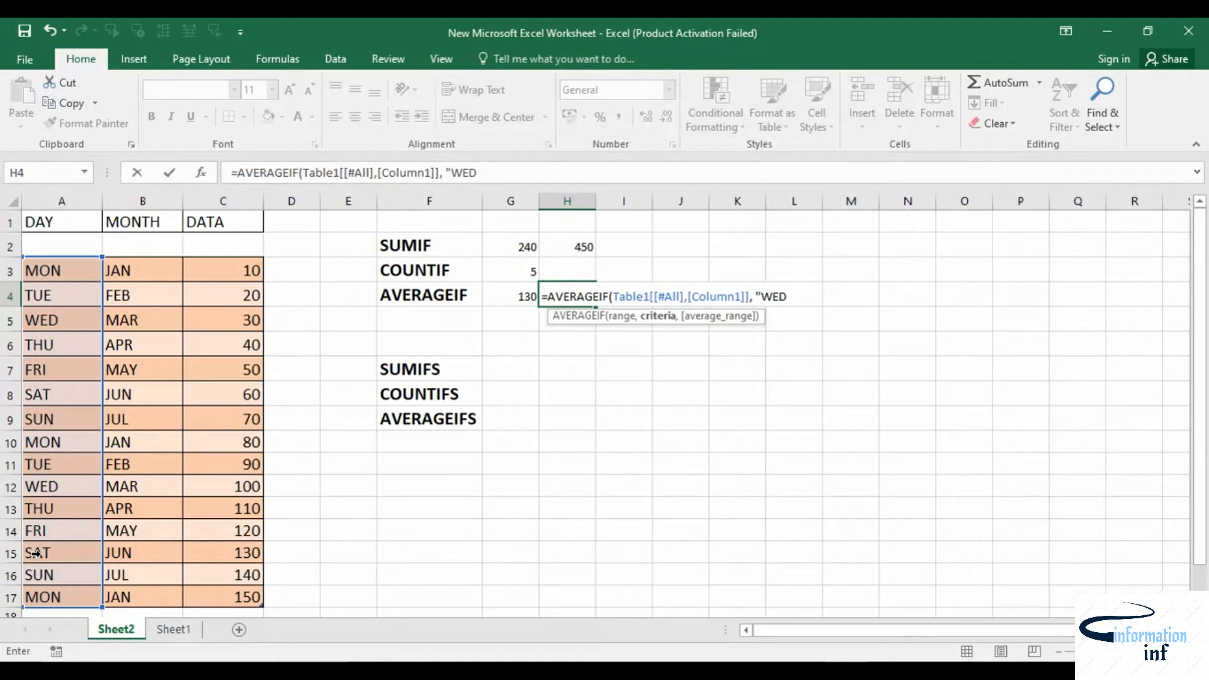
{"action": "type", "text": ","}
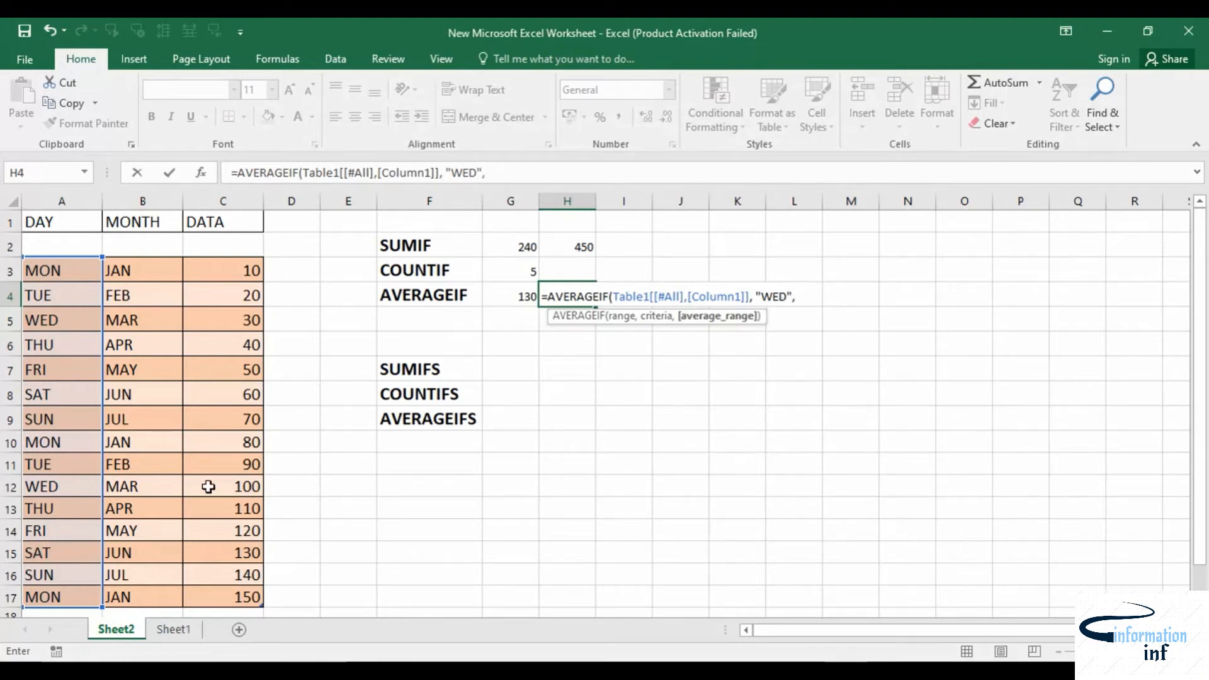
{"action": "left_click_drag", "start_coordinate": [222, 271], "coordinate": [227, 502]}
{"action": "scroll", "coordinate": [558, 432], "scroll_direction": "down", "scroll_amount": 1}
{"action": "scroll", "coordinate": [558, 432], "scroll_direction": "up", "scroll_amount": 2}
{"action": "scroll", "coordinate": [558, 432], "scroll_direction": "up", "scroll_amount": 1}
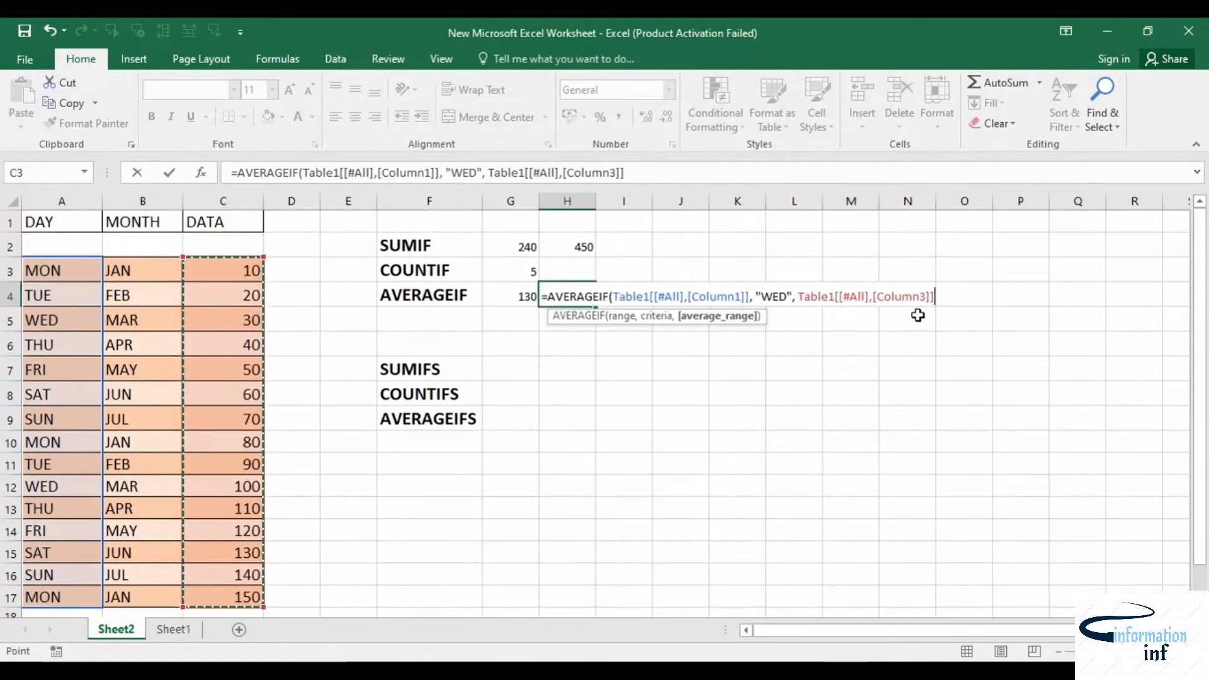
{"action": "type", "text": ")"}
{"action": "key", "text": "Return"}
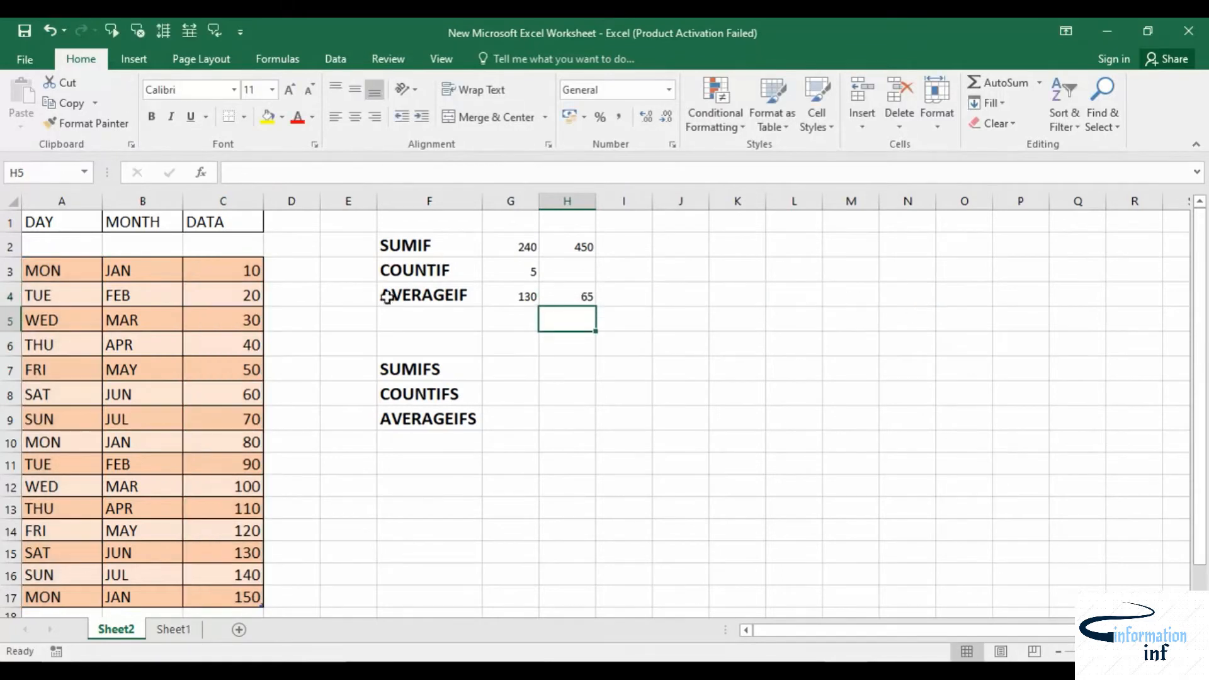
Check the DATA values of the two WED rows against the AVERAGEIF result in H4, and review the SUMIF formula in G2.
{"action": "left_click", "coordinate": [234, 328]}
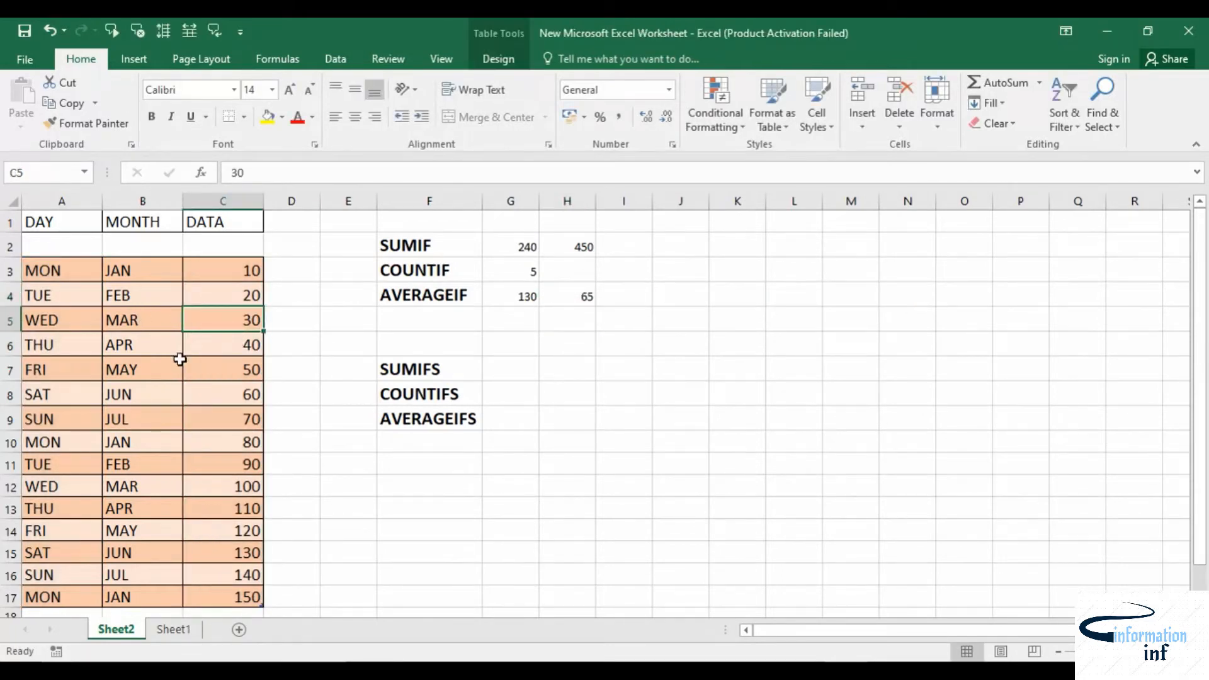
{"action": "left_click", "coordinate": [246, 487]}
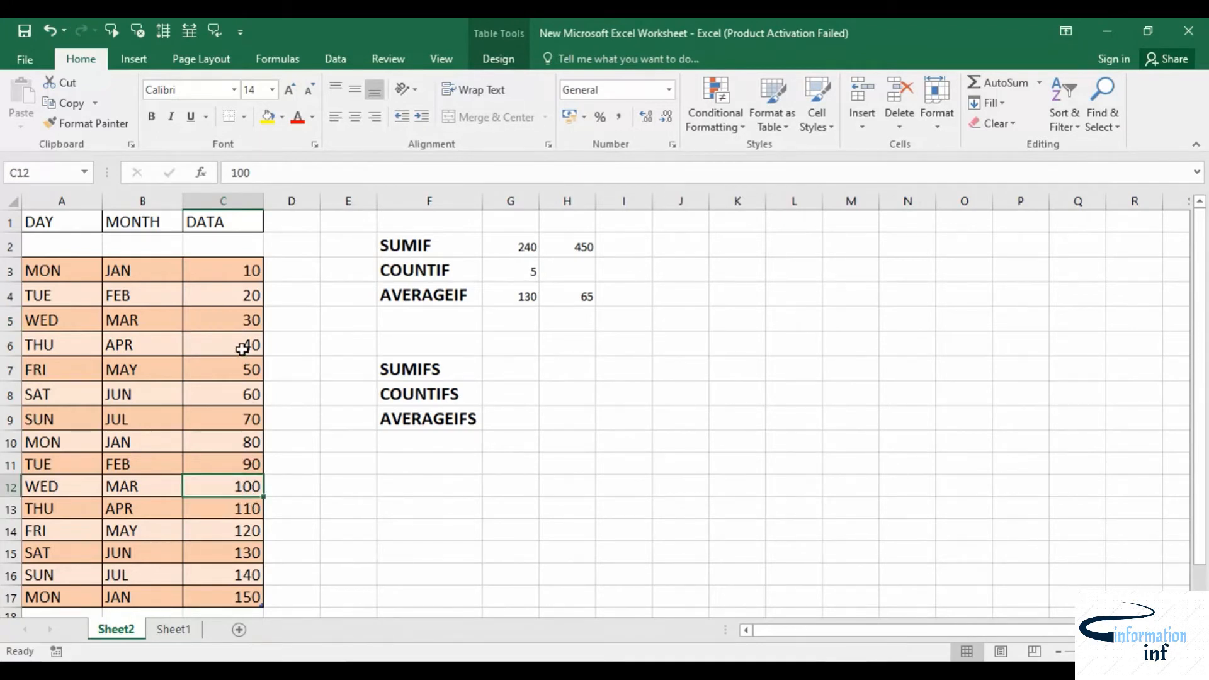
{"action": "left_click", "coordinate": [586, 297]}
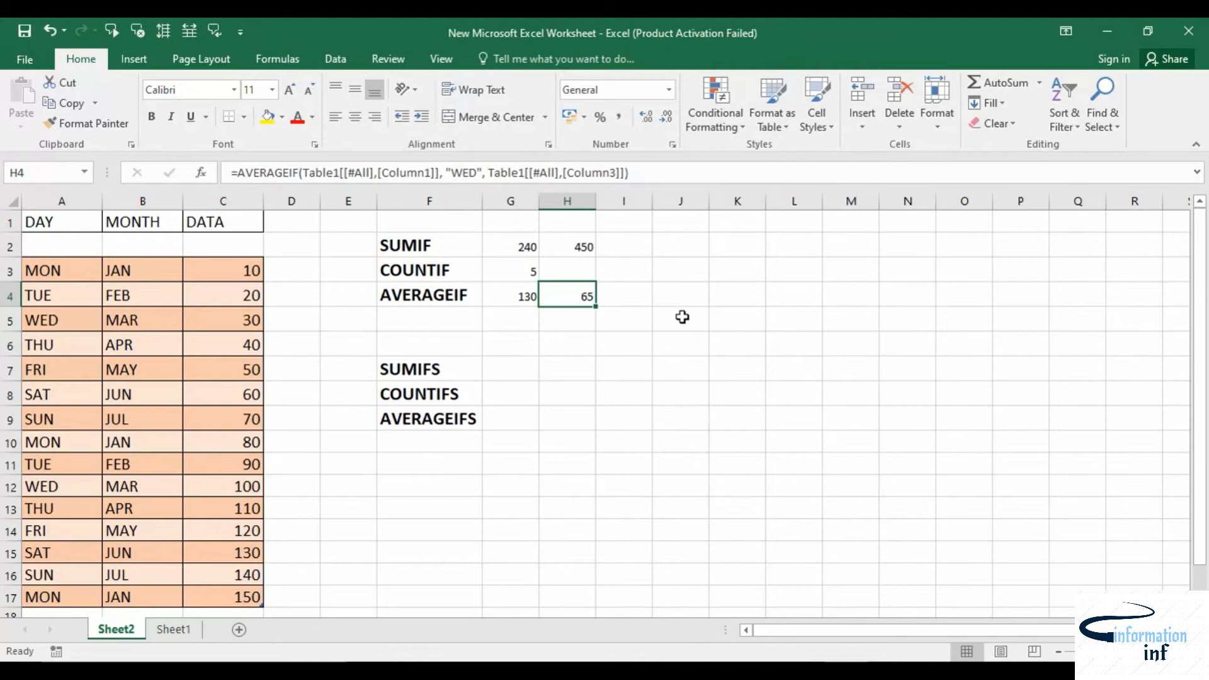
{"action": "left_click", "coordinate": [510, 249]}
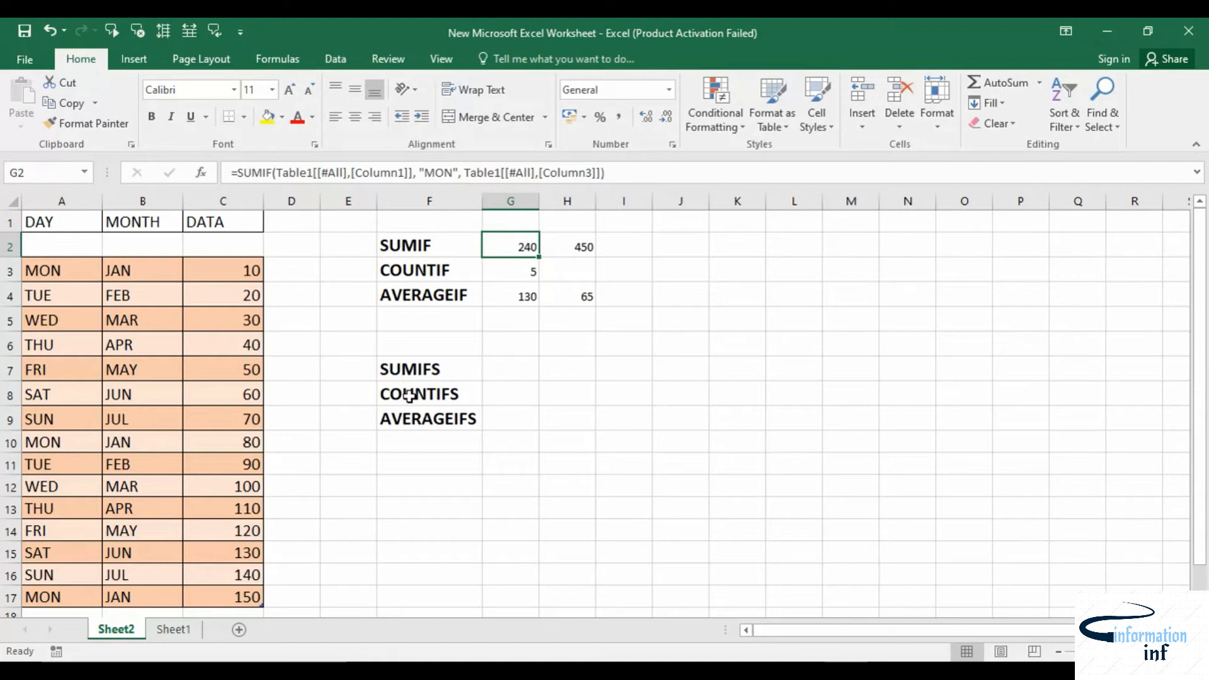
In G7, enter a SUMIFS formula summing C3:C17 where the DAY range A3:A17 is "TUE" and the MONTH range B3:B17 is "FEB".
{"action": "left_click", "coordinate": [508, 365]}
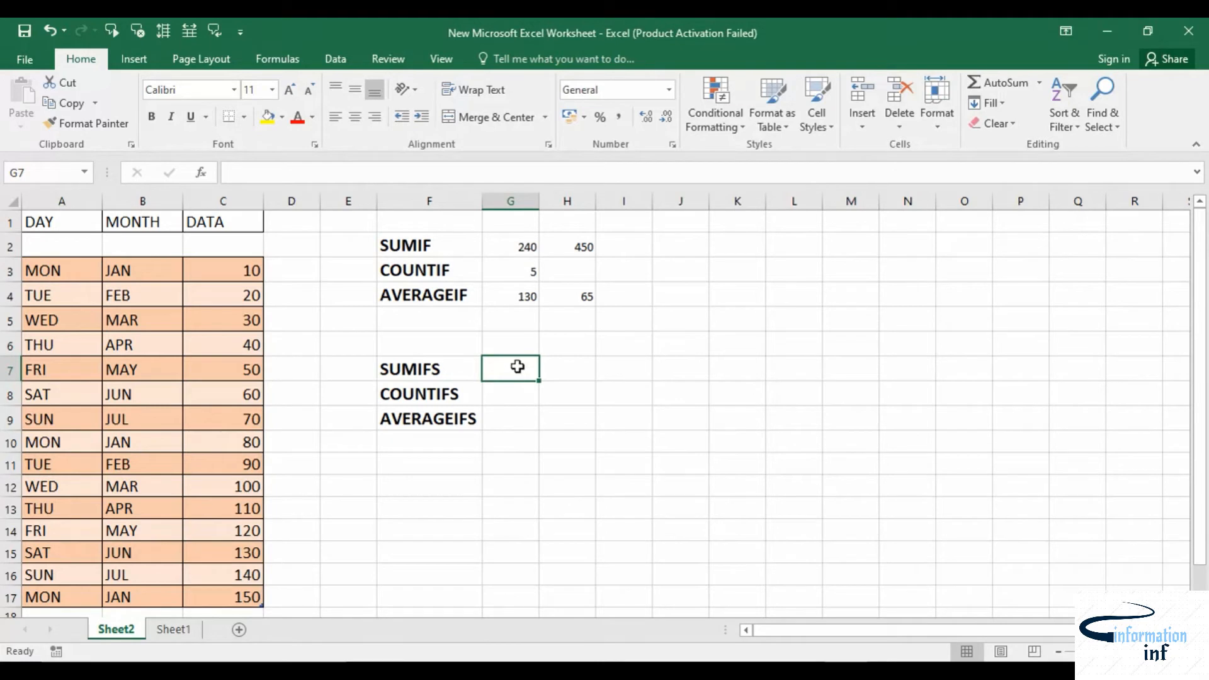
{"action": "type", "text": "="}
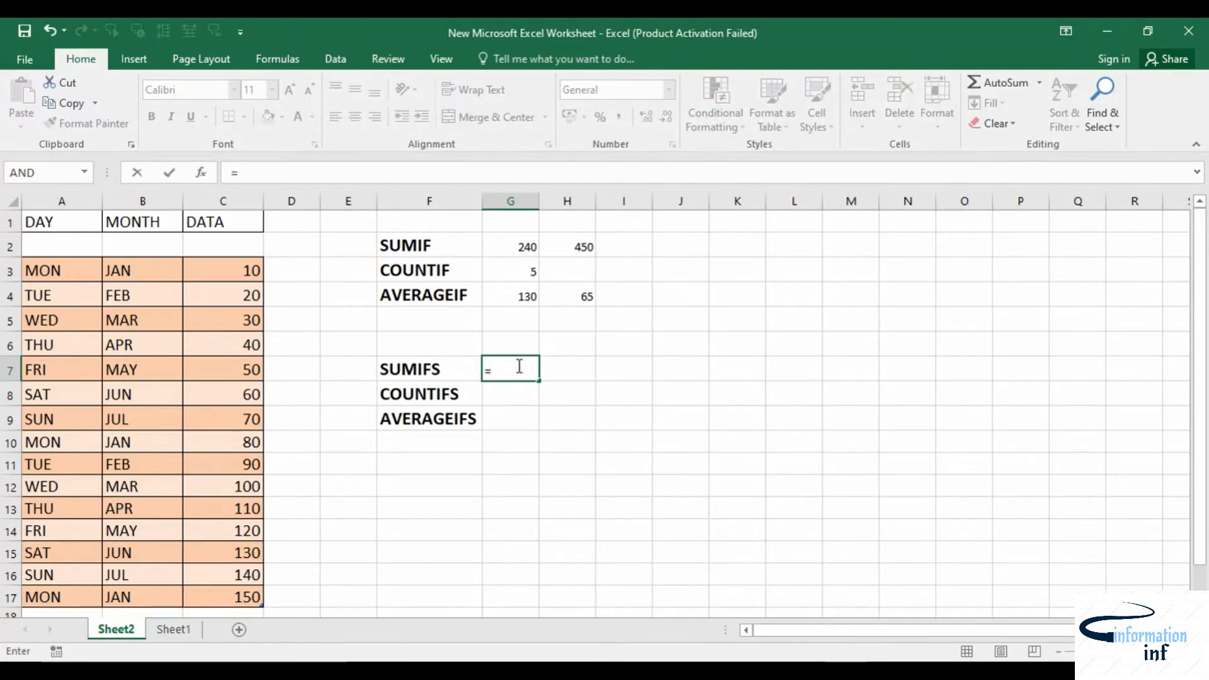
{"action": "type", "text": "SUM"}
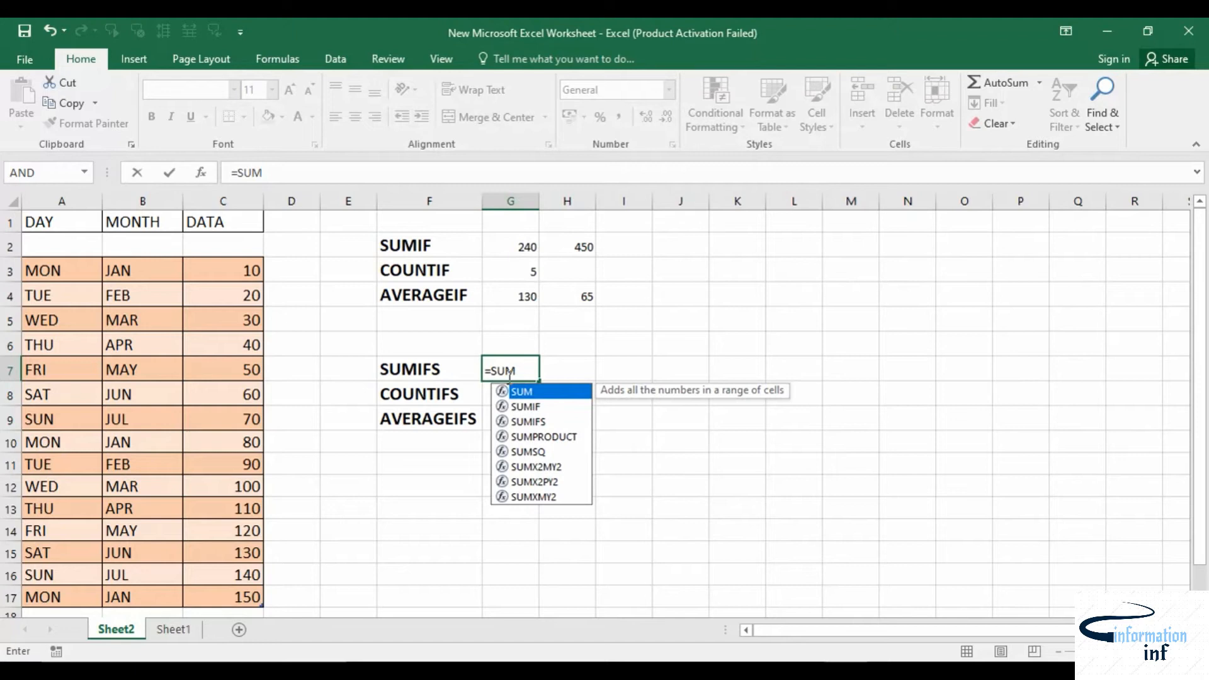
{"action": "double_click", "coordinate": [524, 421]}
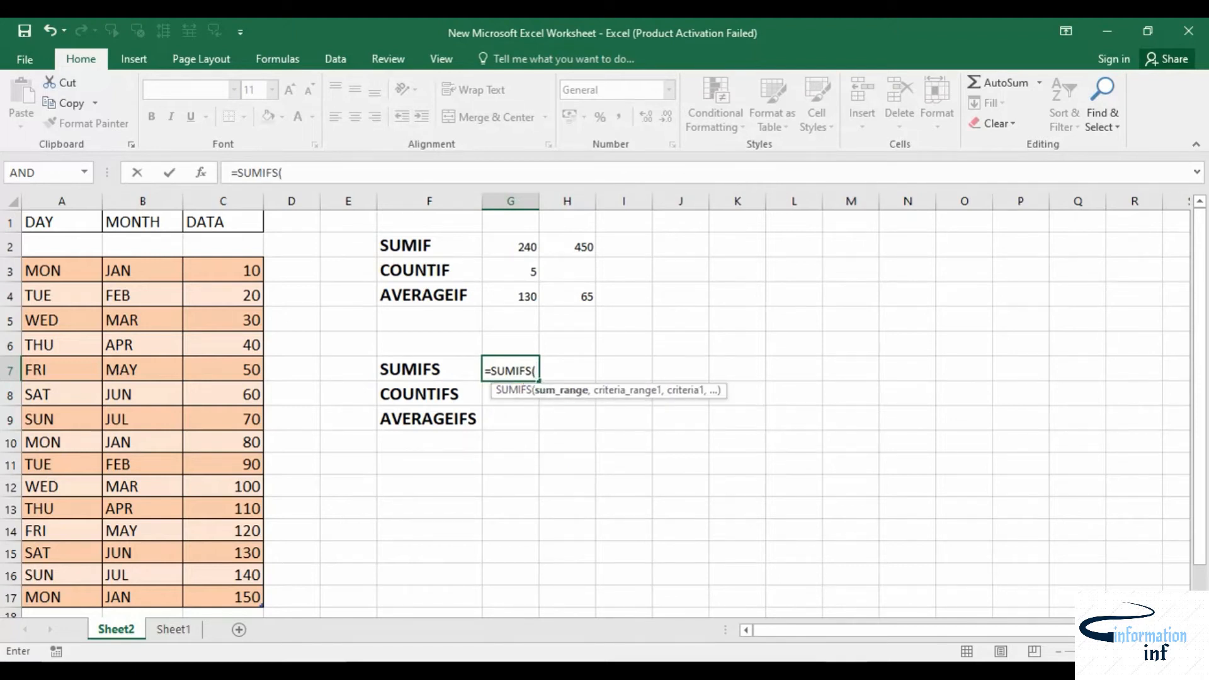
{"action": "left_click_drag", "start_coordinate": [226, 268], "coordinate": [243, 597]}
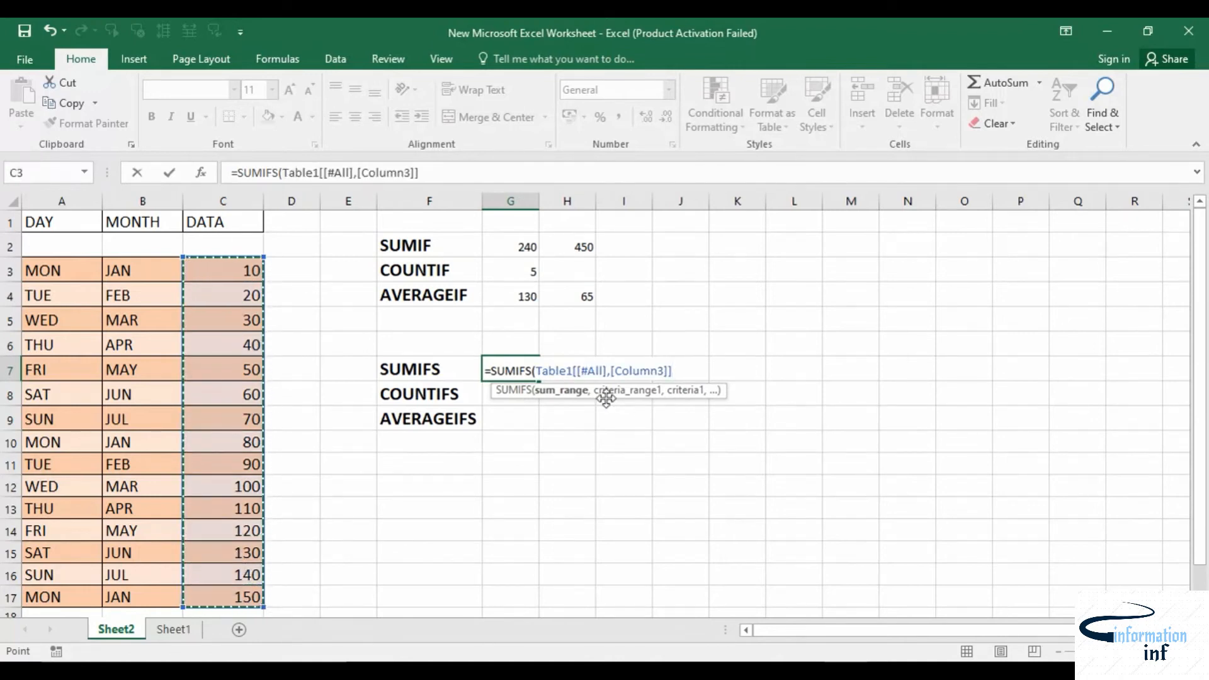
{"action": "type", "text": ","}
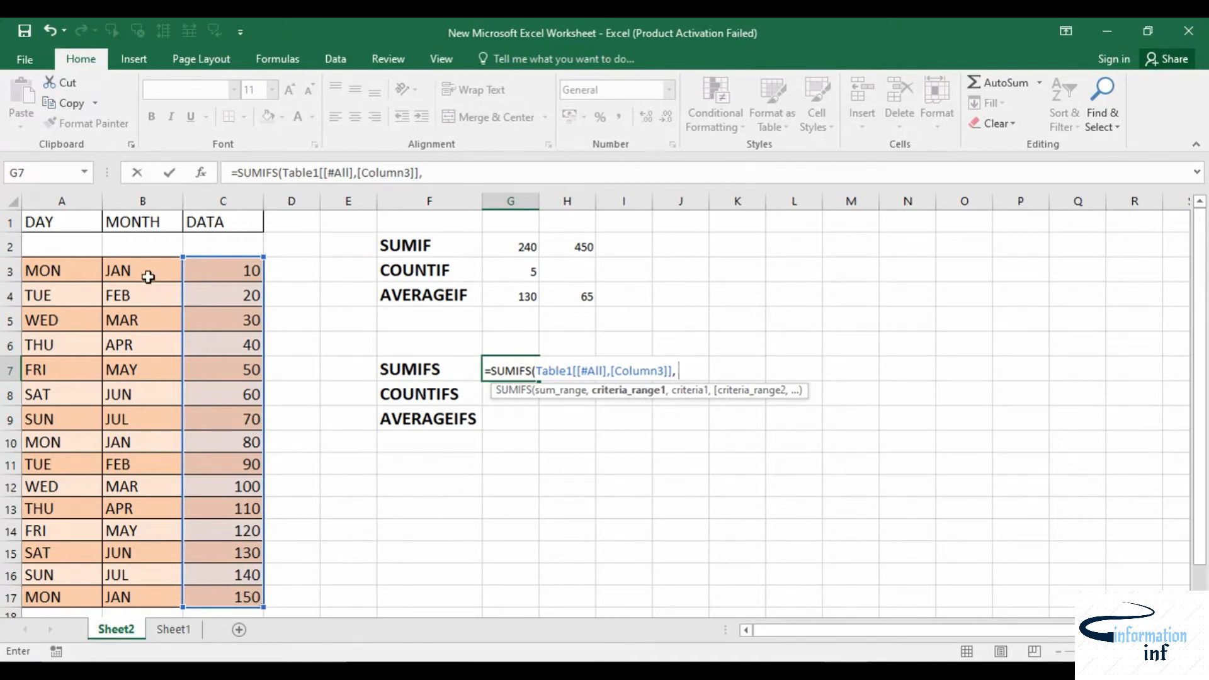
{"action": "left_click_drag", "start_coordinate": [53, 270], "coordinate": [56, 590]}
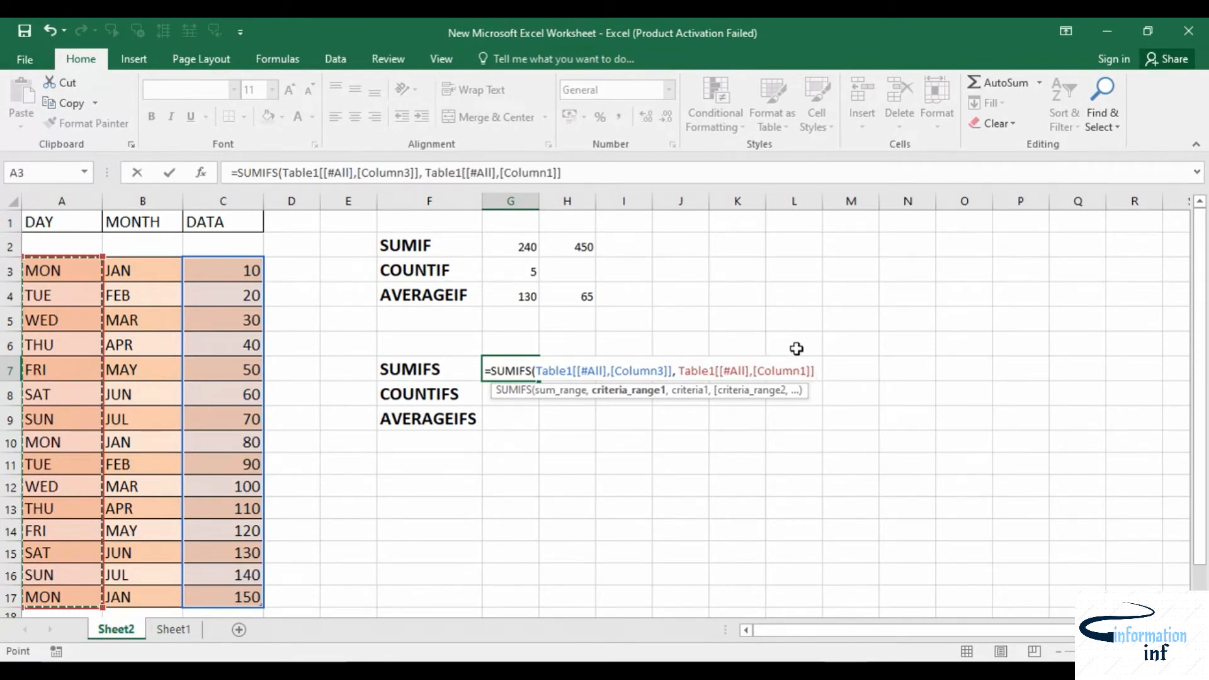
{"action": "type", "text": ","}
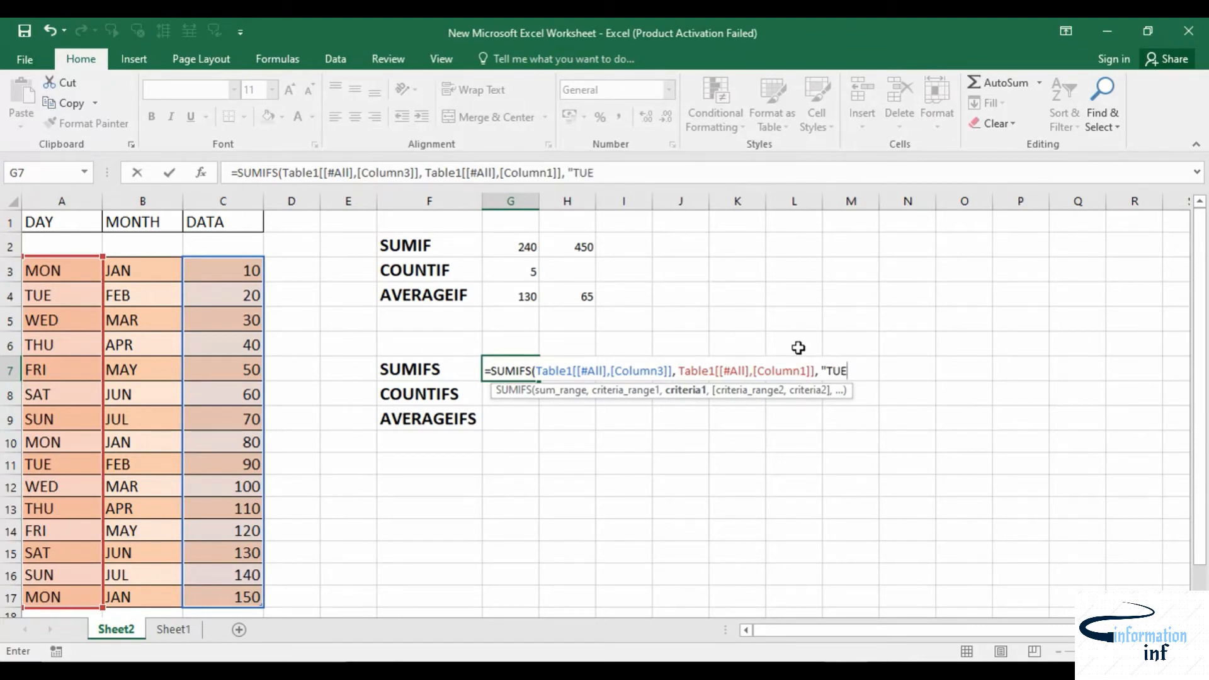
{"action": "type", "text": "\"TUE\","}
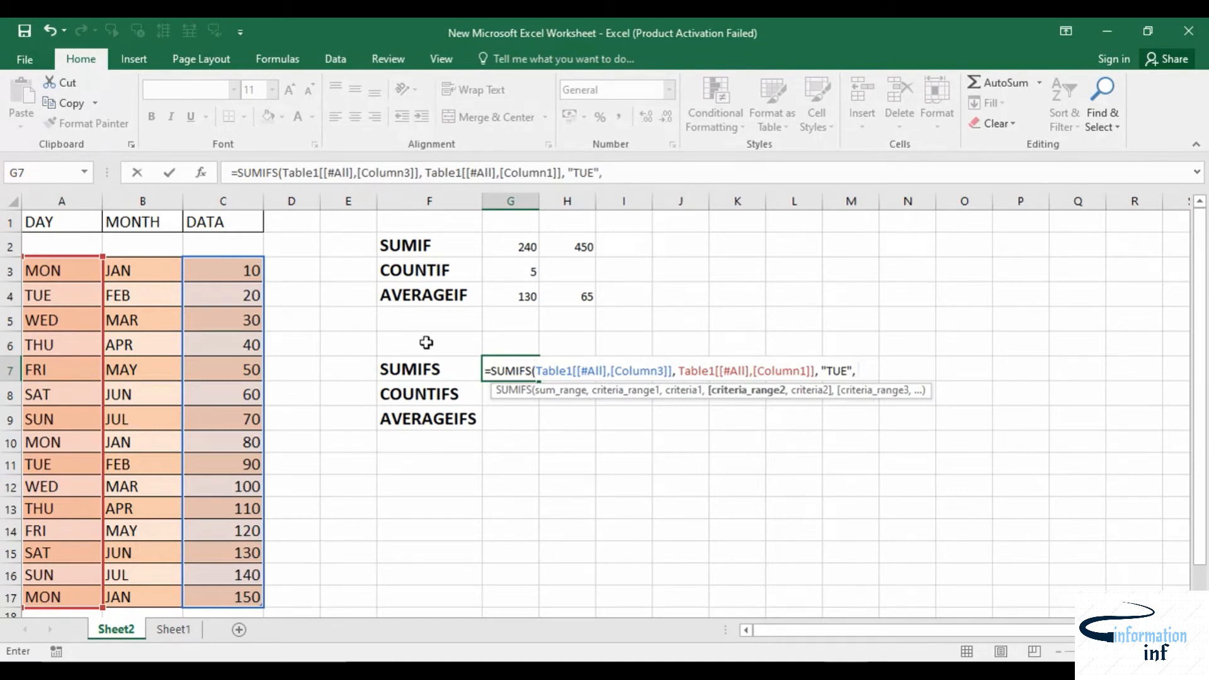
{"action": "left_click_drag", "start_coordinate": [155, 272], "coordinate": [119, 599]}
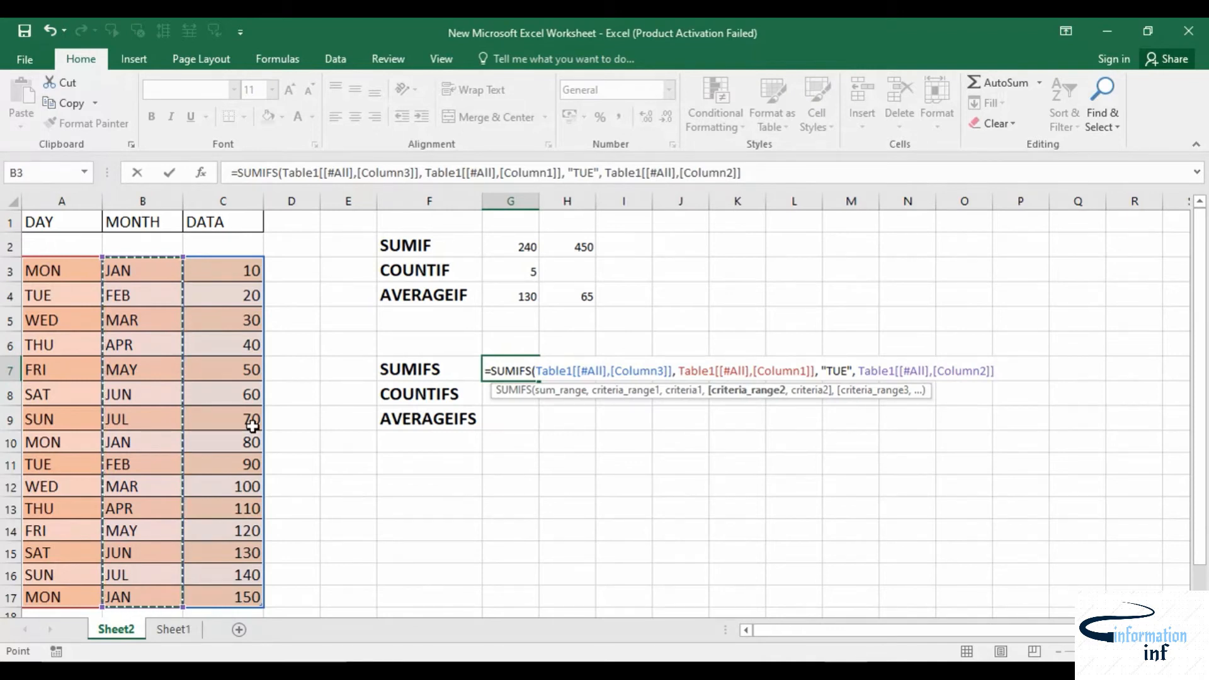
{"action": "type", "text": ","}
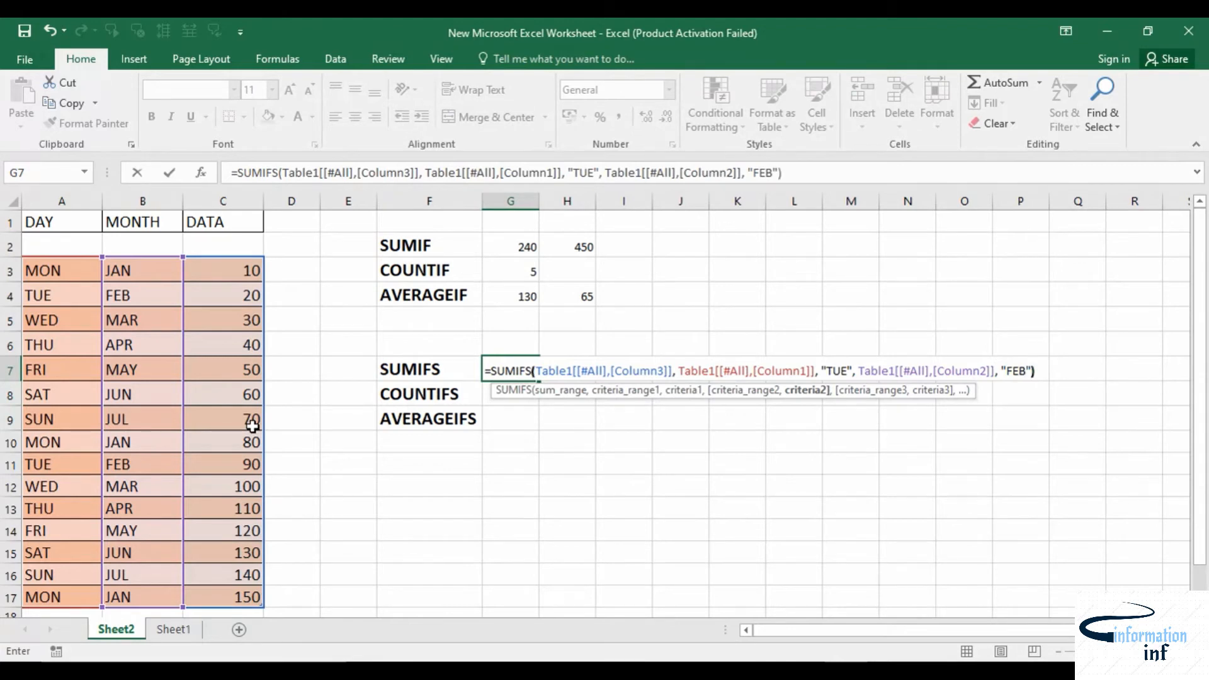
{"action": "type", "text": "\"FEB\")"}
{"action": "key", "text": "Return"}
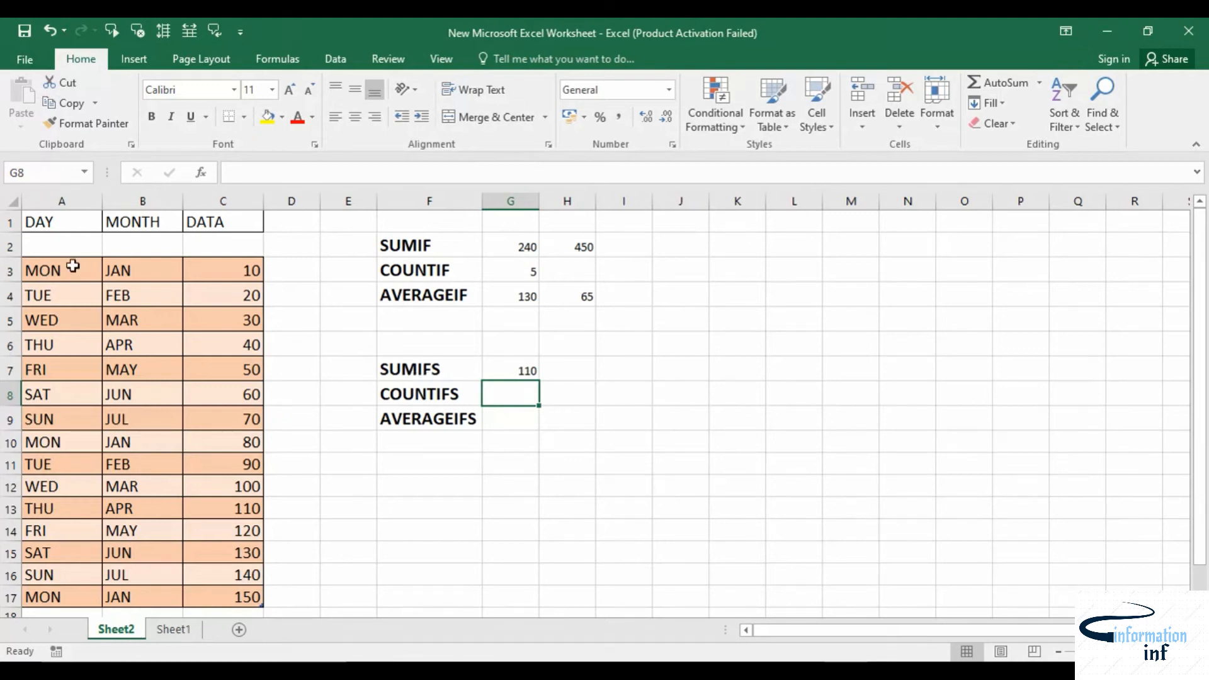
Examine the DAY, MONTH and DATA cells of the TUE and FEB rows 4 and 11 to verify the SUMIFS result.
{"action": "left_click", "coordinate": [48, 298]}
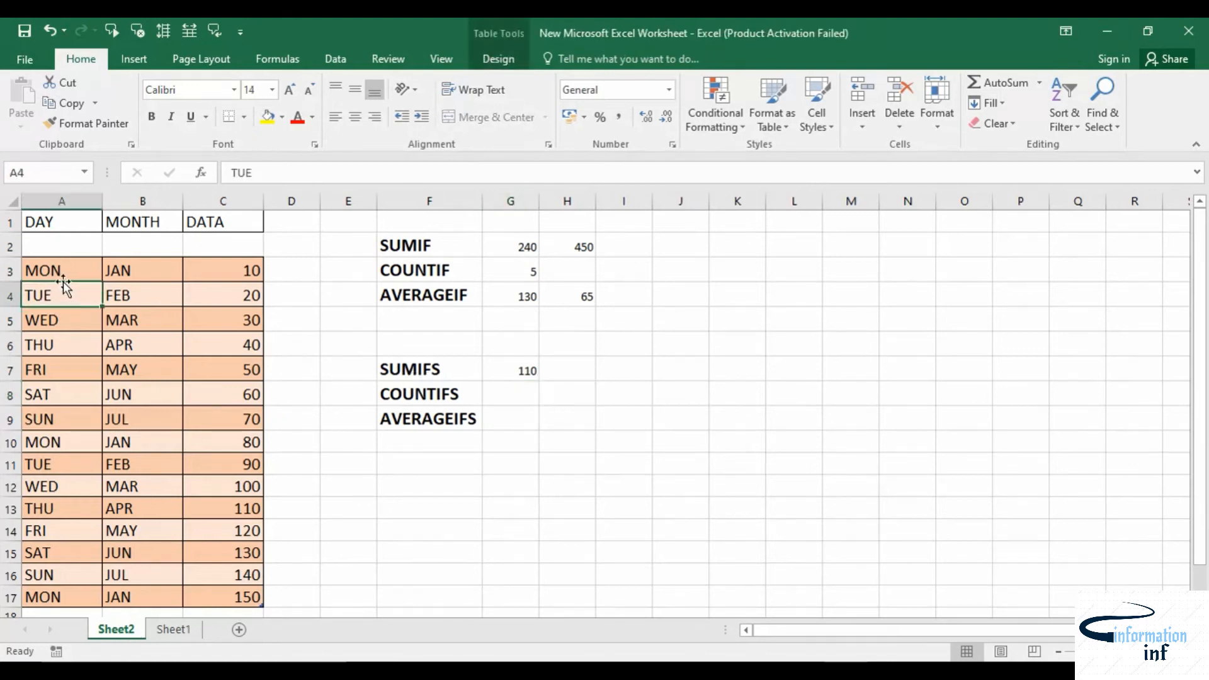
{"action": "left_click", "coordinate": [143, 298]}
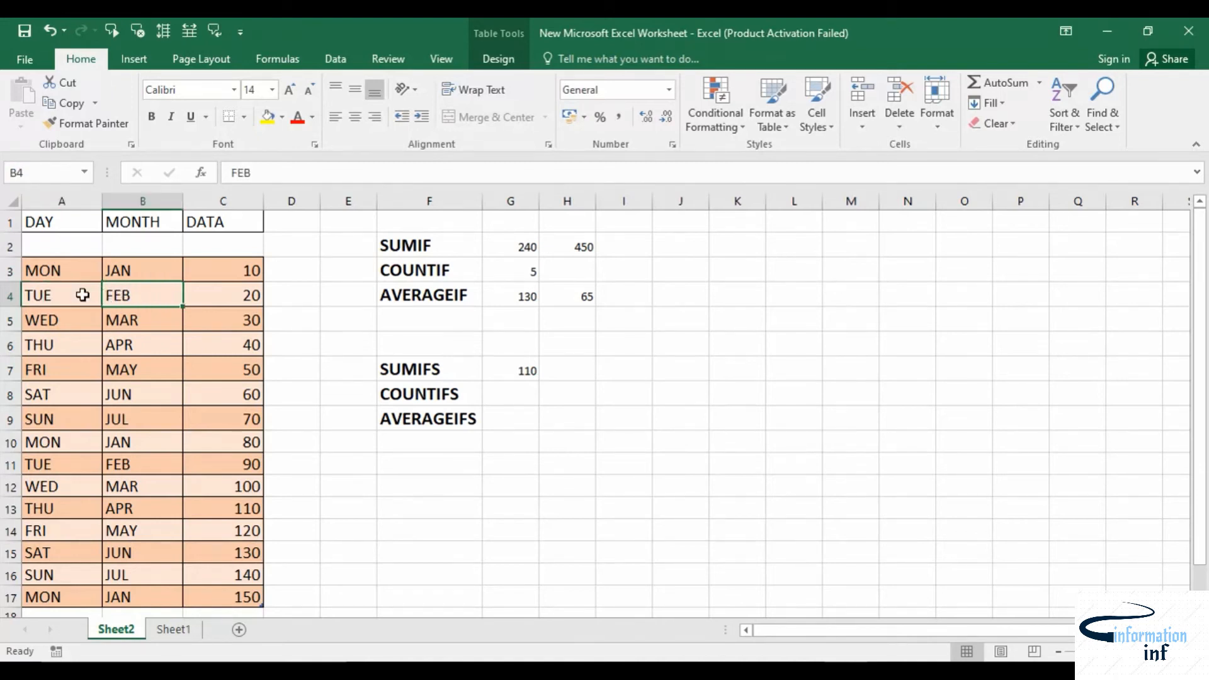
{"action": "left_click", "coordinate": [64, 295]}
{"action": "left_click", "coordinate": [143, 302]}
{"action": "left_click", "coordinate": [47, 294]}
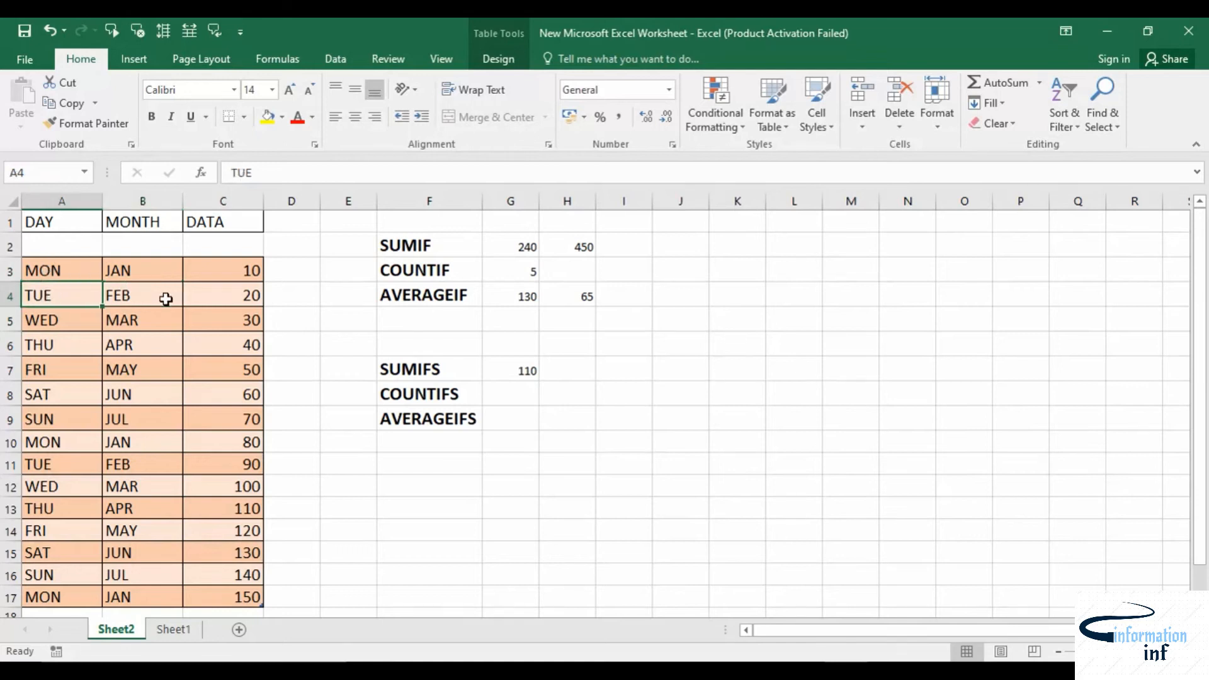
{"action": "left_click", "coordinate": [210, 304]}
{"action": "left_click", "coordinate": [51, 413]}
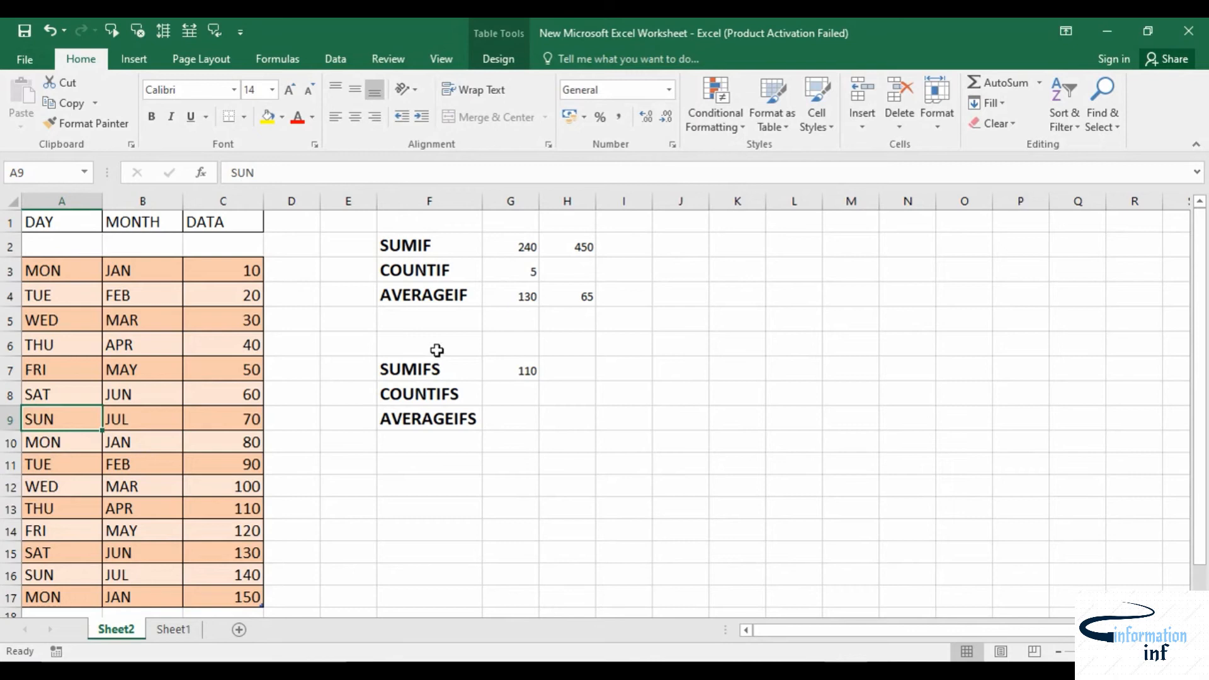
{"action": "left_click", "coordinate": [49, 300]}
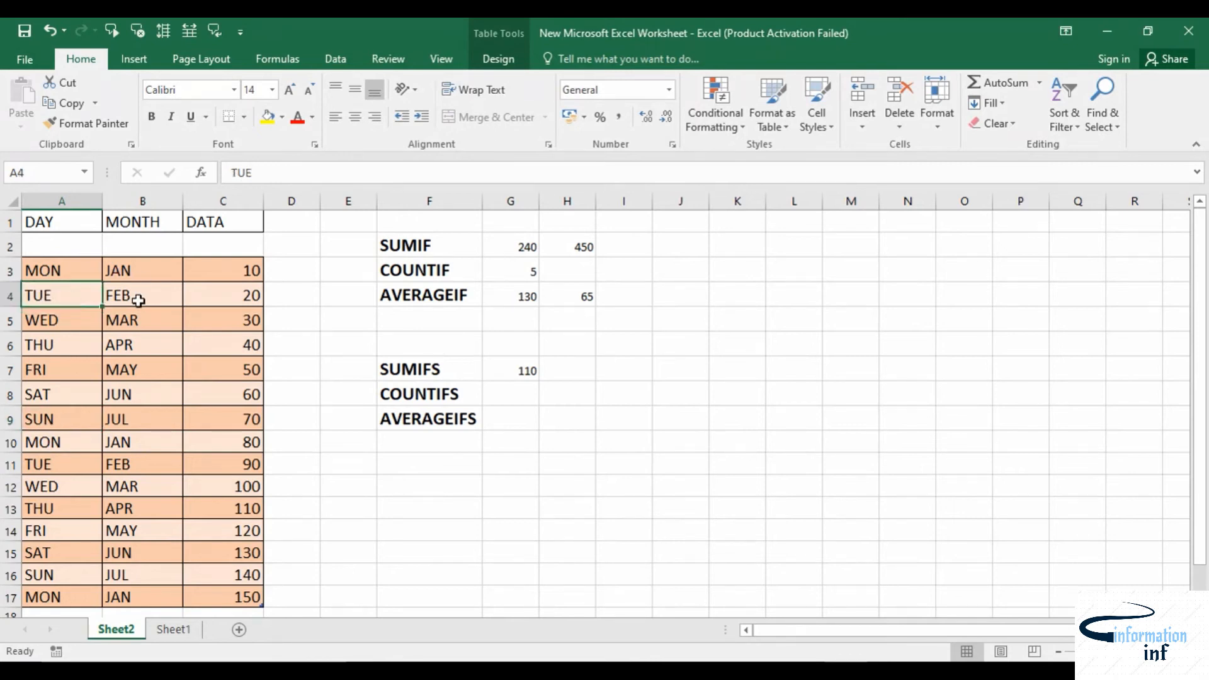
{"action": "left_click", "coordinate": [138, 300]}
{"action": "left_click", "coordinate": [47, 465]}
{"action": "left_click", "coordinate": [143, 467]}
{"action": "left_click", "coordinate": [287, 464]}
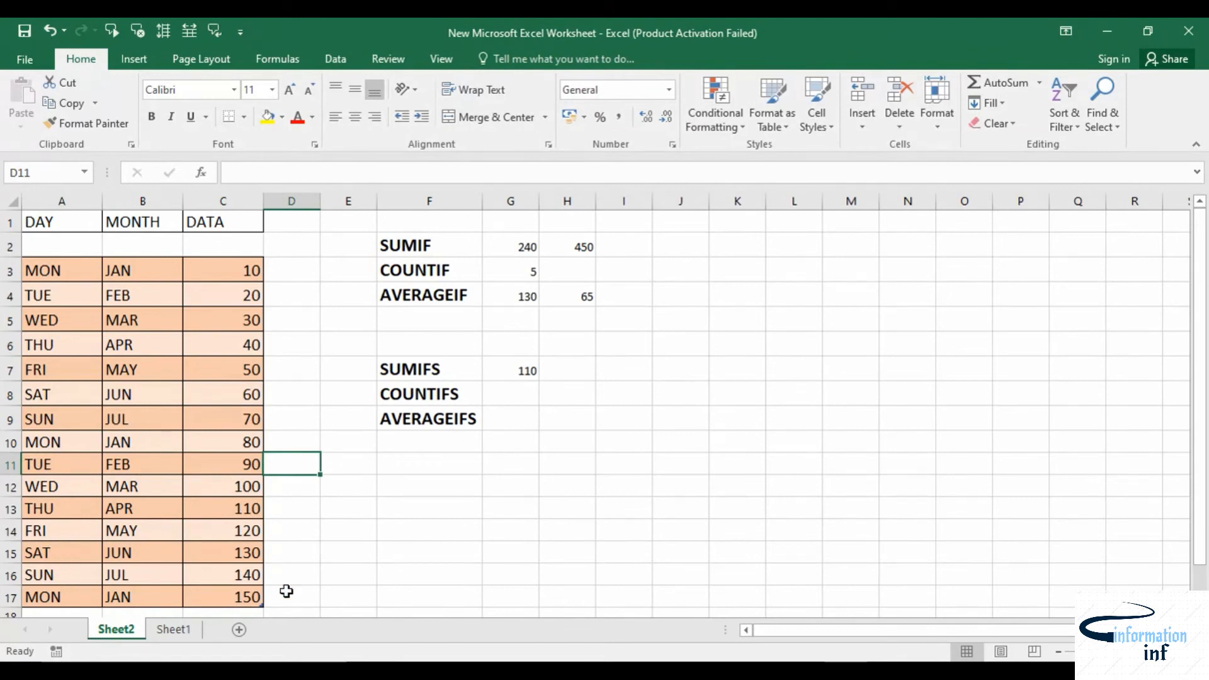
{"action": "left_click", "coordinate": [64, 296]}
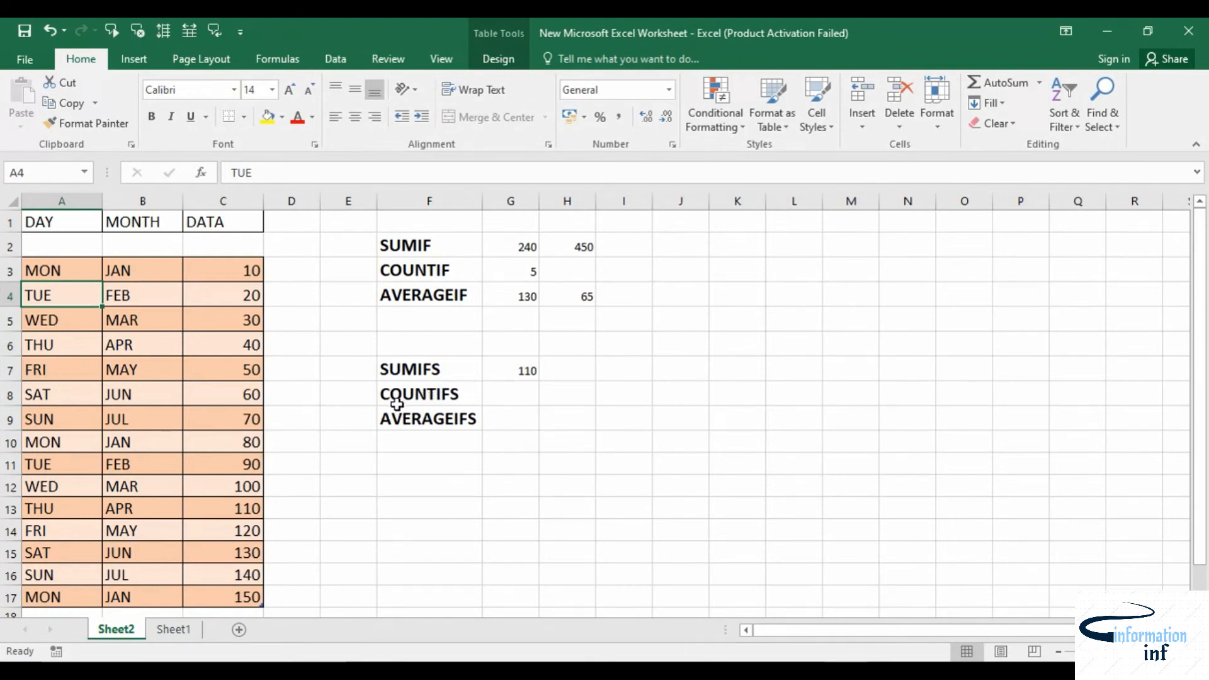
In G8, enter a COUNTIFS formula counting rows where the DAY range A3:A17 is "MON" and the MONTH range B3:B17 is "JAN".
{"action": "left_click", "coordinate": [516, 398]}
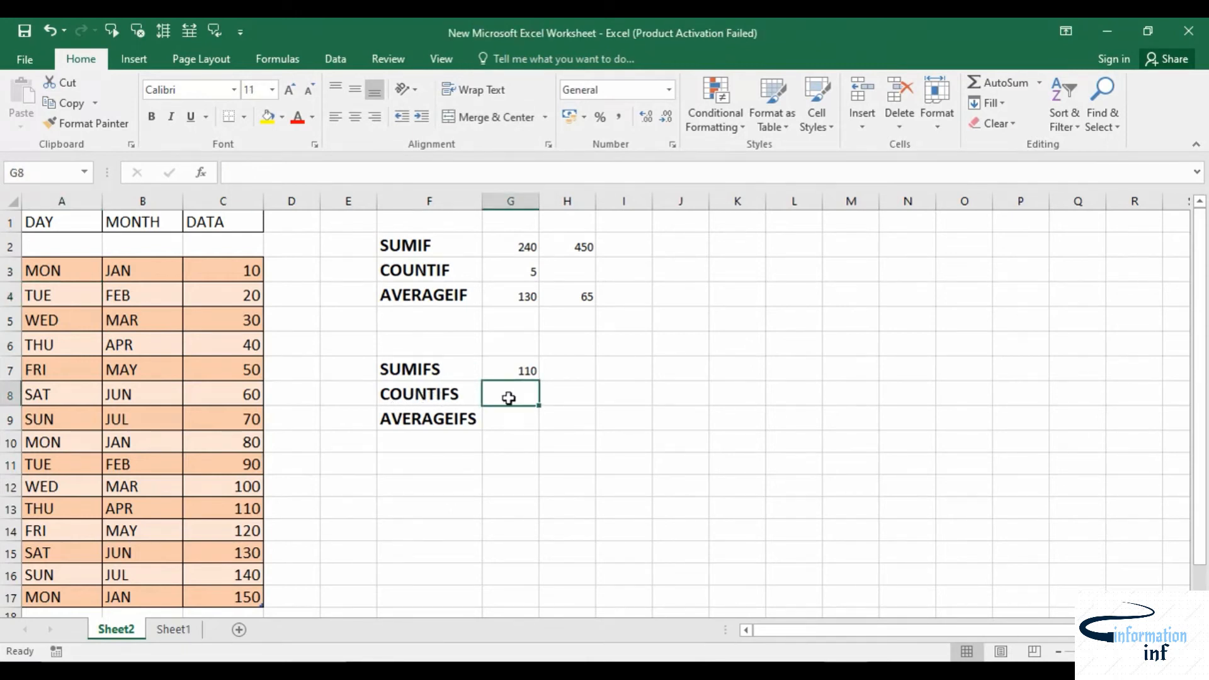
{"action": "type", "text": "=COUN"}
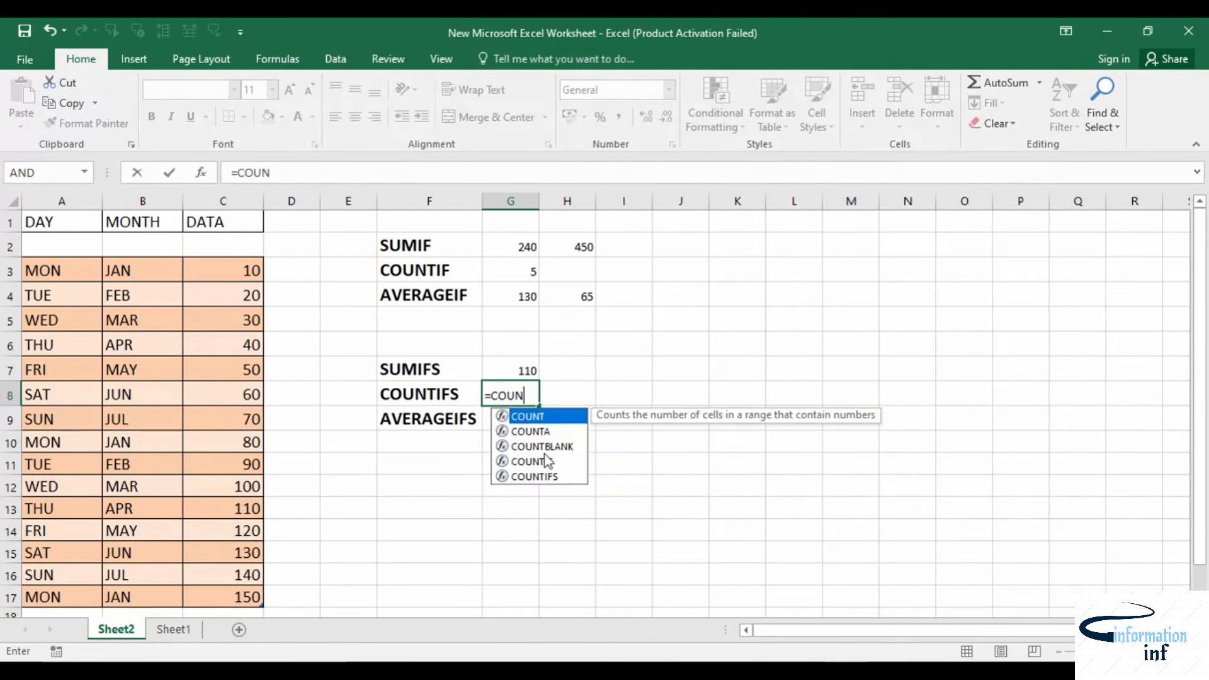
{"action": "double_click", "coordinate": [536, 476]}
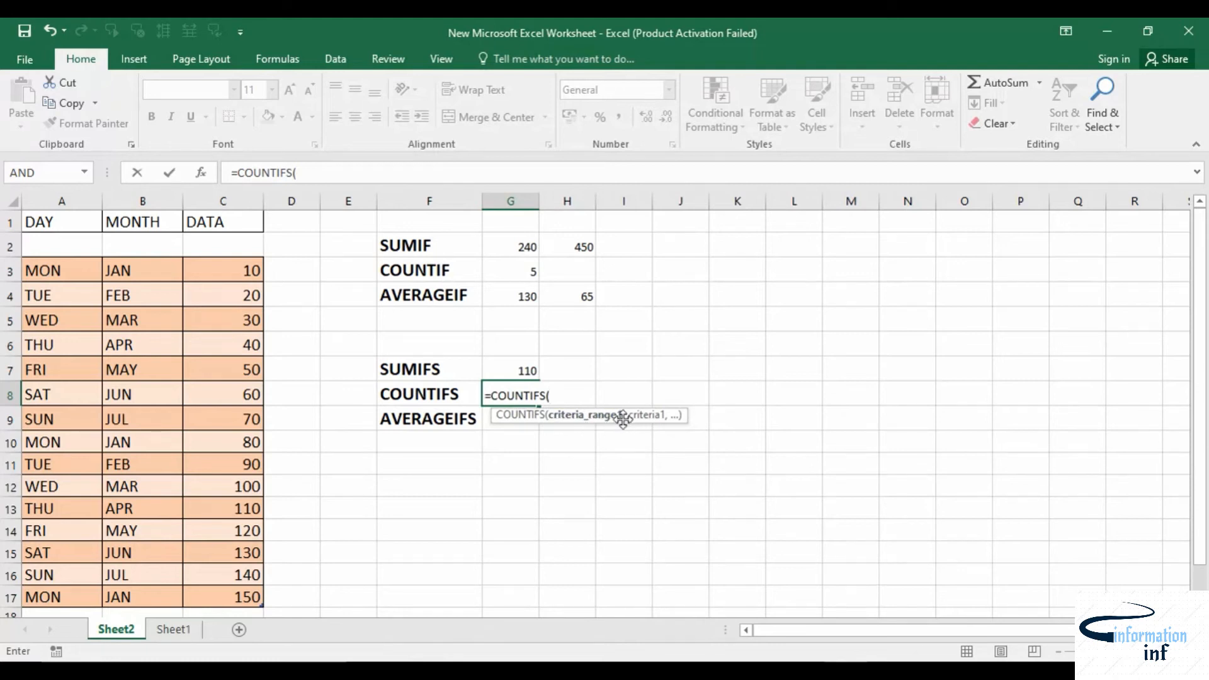
{"action": "left_click_drag", "start_coordinate": [60, 268], "coordinate": [59, 597]}
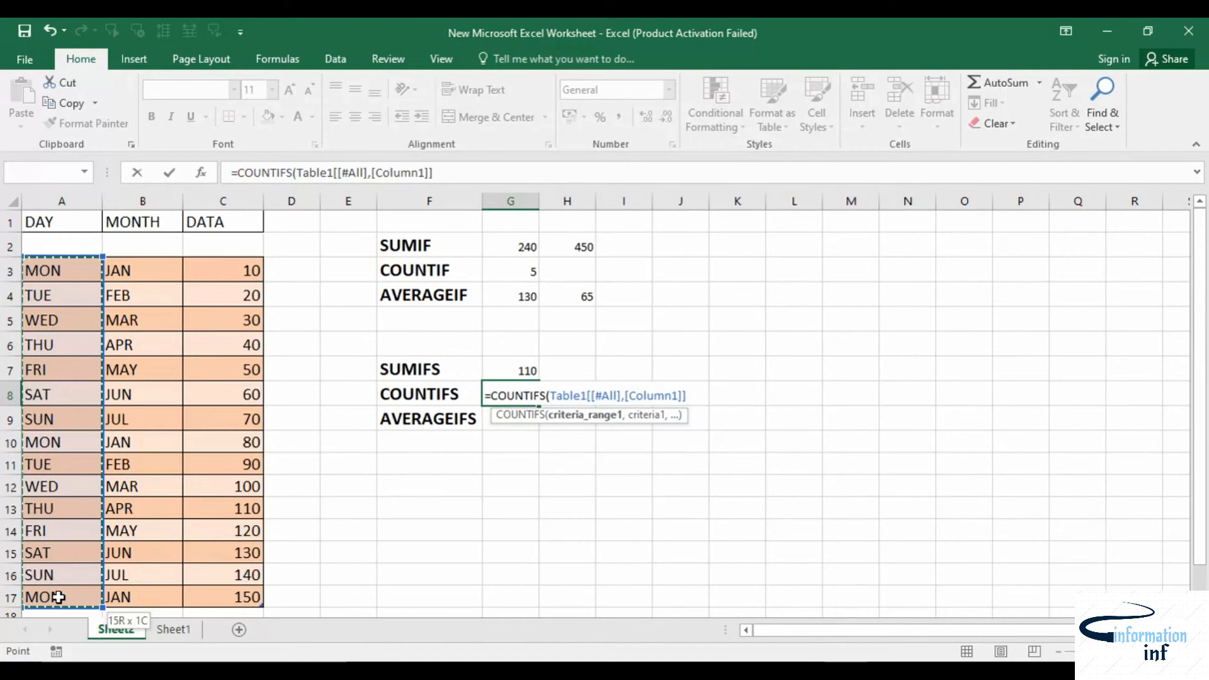
{"action": "type", "text": ","}
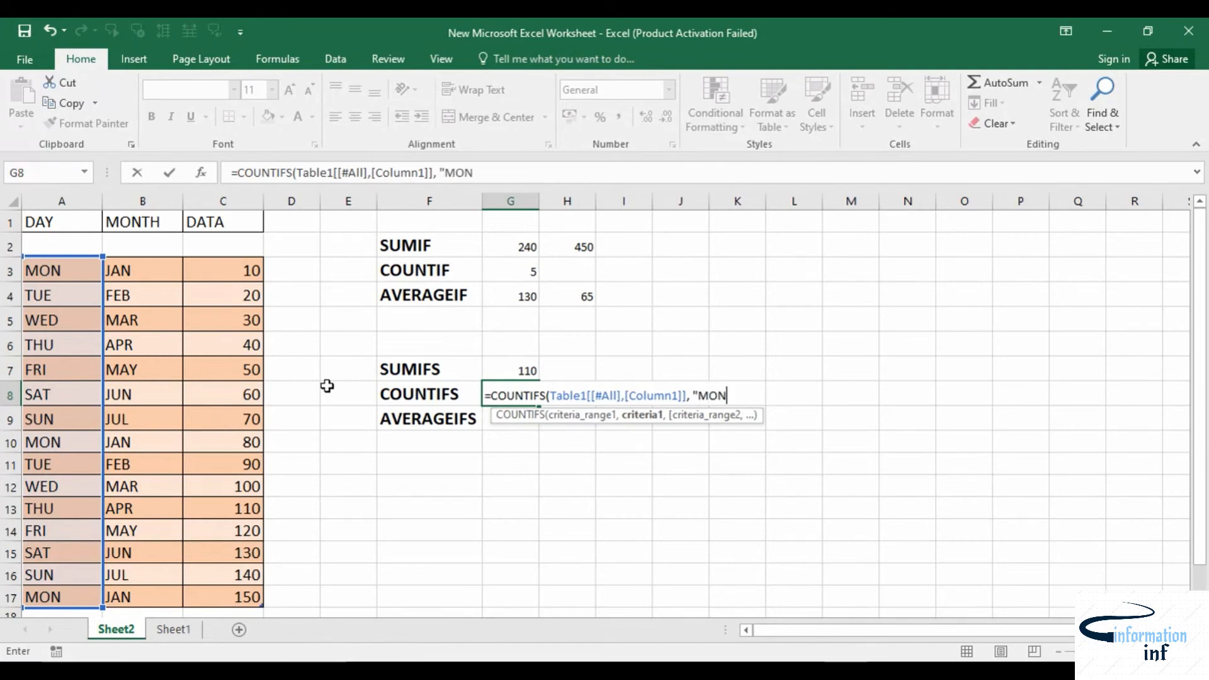
{"action": "type", "text": "\"MON\","}
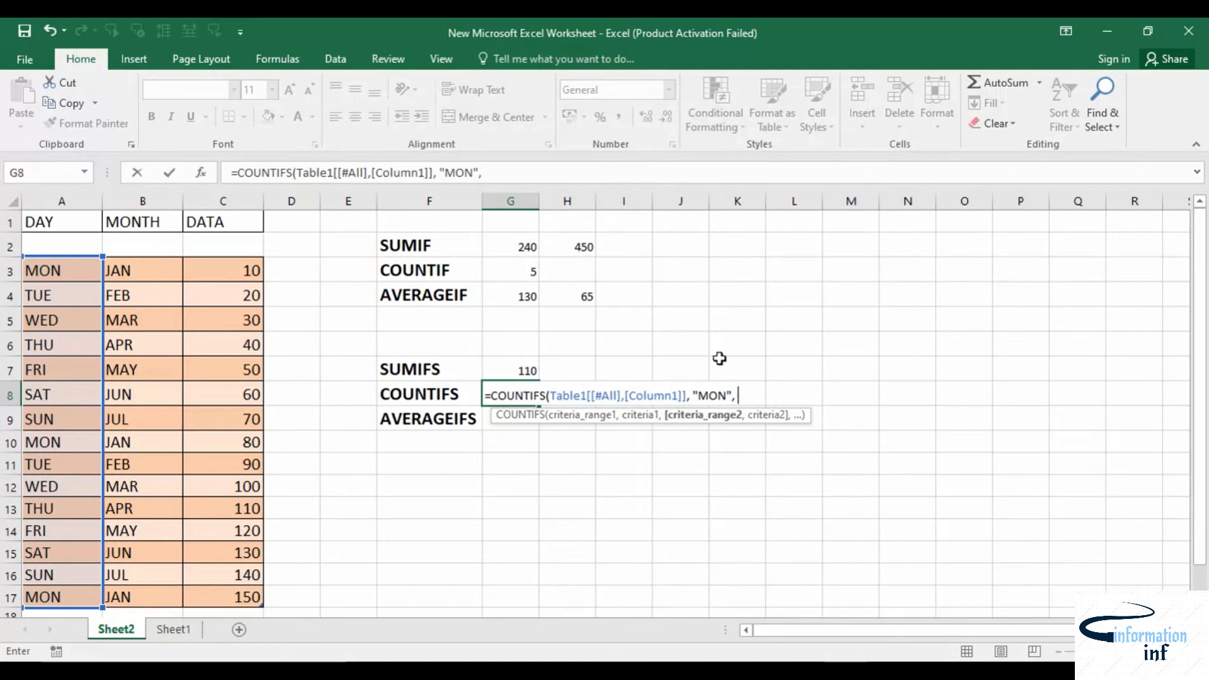
{"action": "left_click_drag", "start_coordinate": [125, 273], "coordinate": [143, 597]}
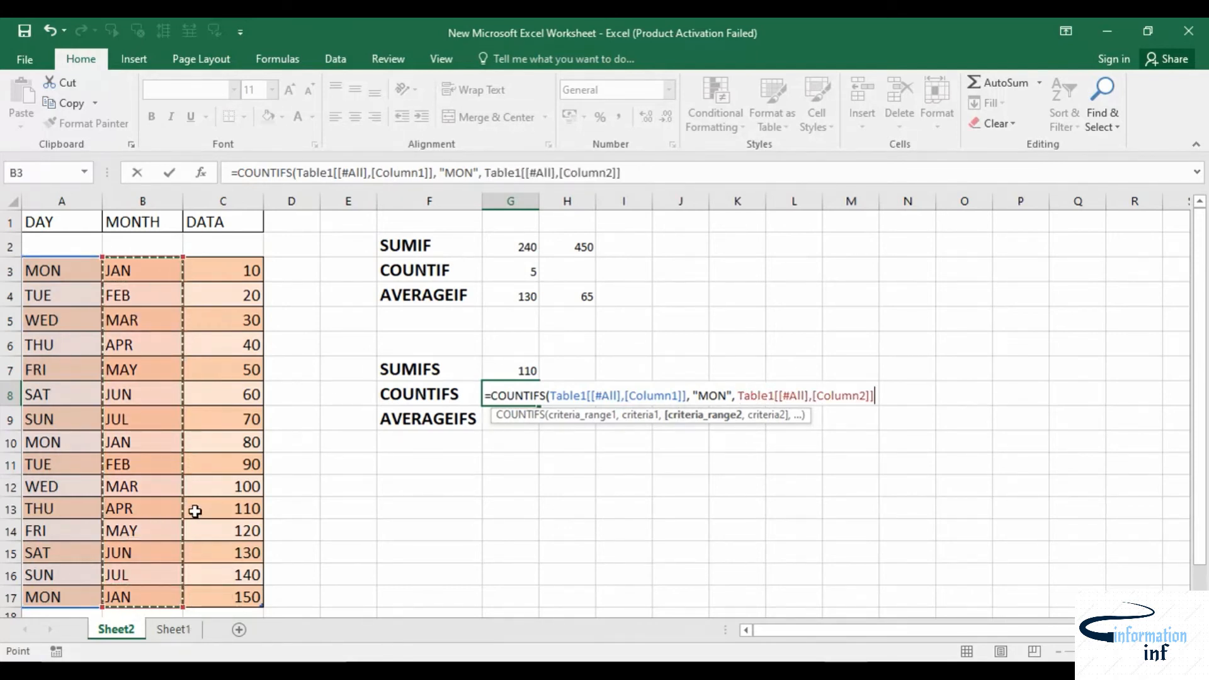
{"action": "type", "text": ", \"JAN"}
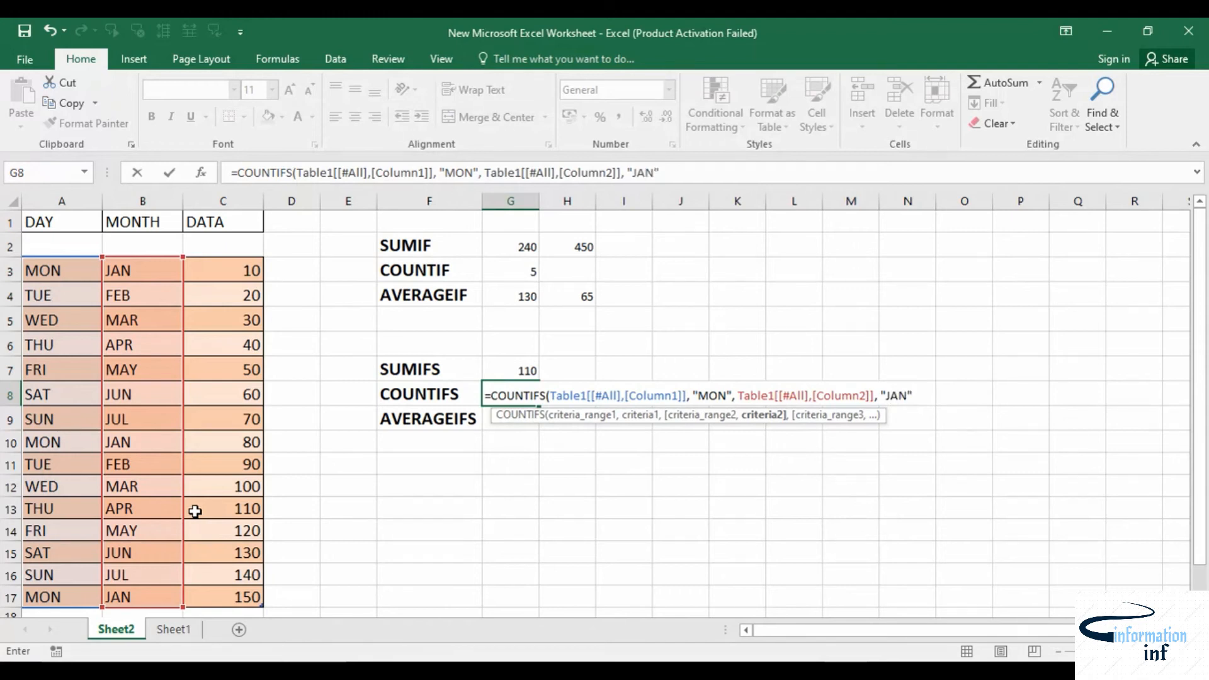
{"action": "key", "text": "Return"}
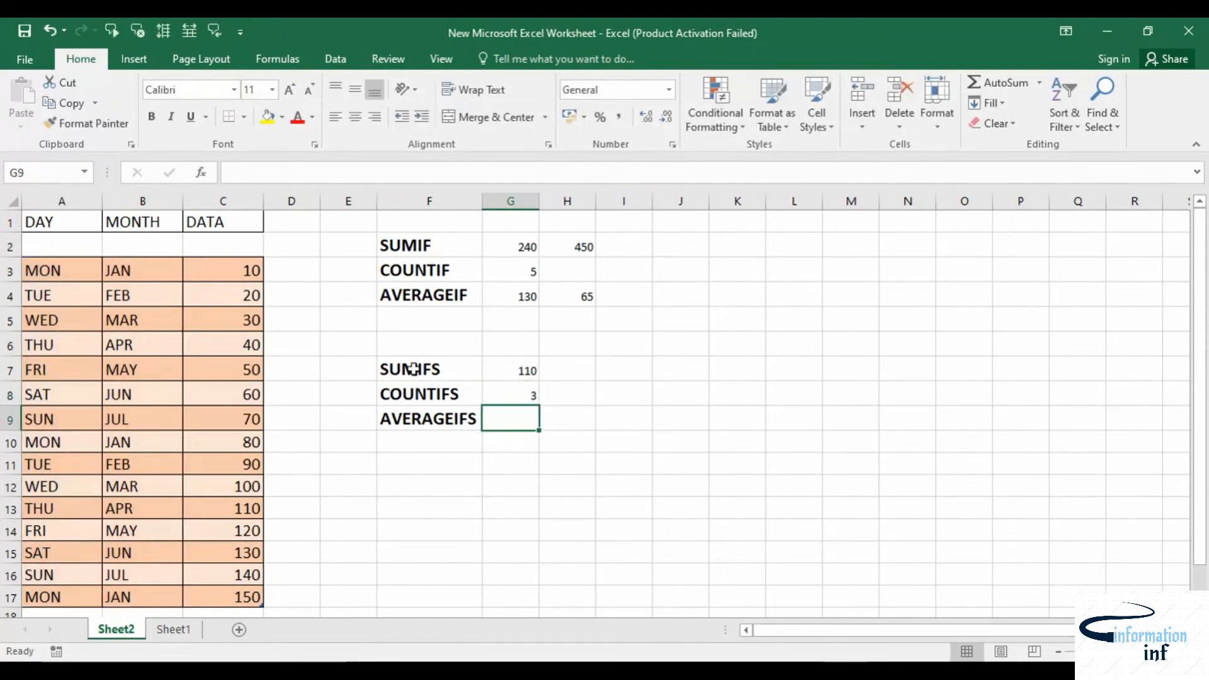
Examine the DAY and MONTH cells of the MON and JAN rows 3, 10 and 17 to verify the COUNTIFS result.
{"action": "left_click_drag", "start_coordinate": [35, 271], "coordinate": [255, 595]}
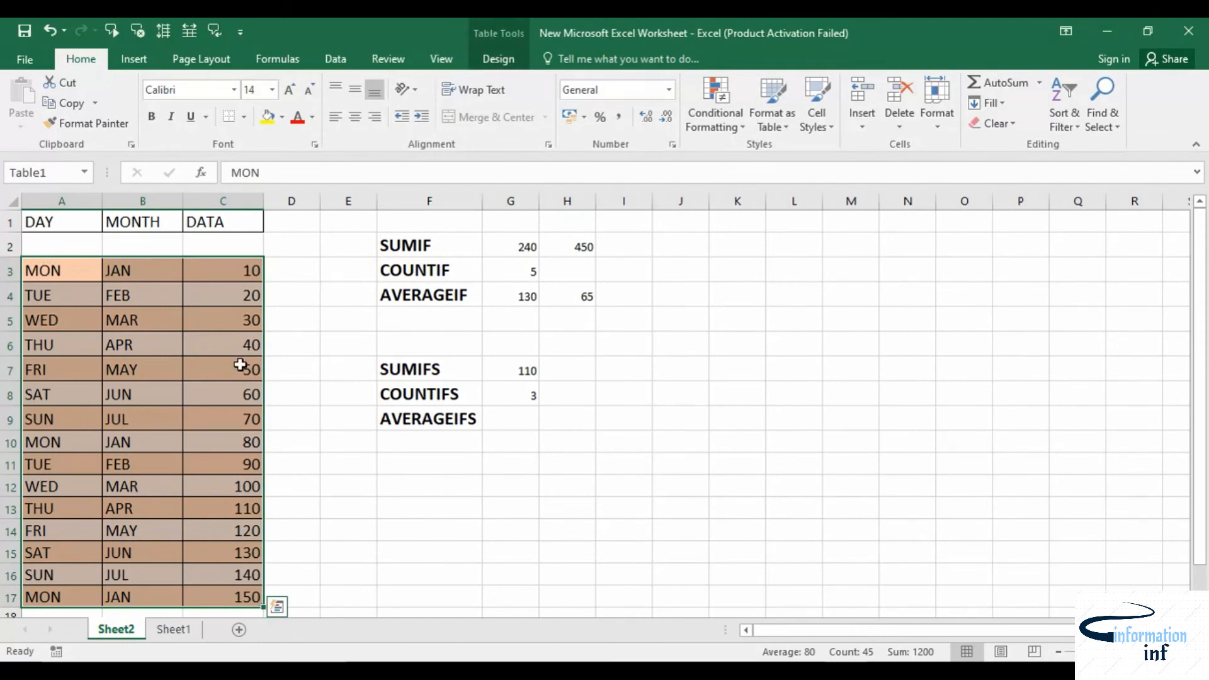
{"action": "left_click", "coordinate": [242, 366]}
{"action": "left_click", "coordinate": [68, 280]}
{"action": "left_click", "coordinate": [111, 272]}
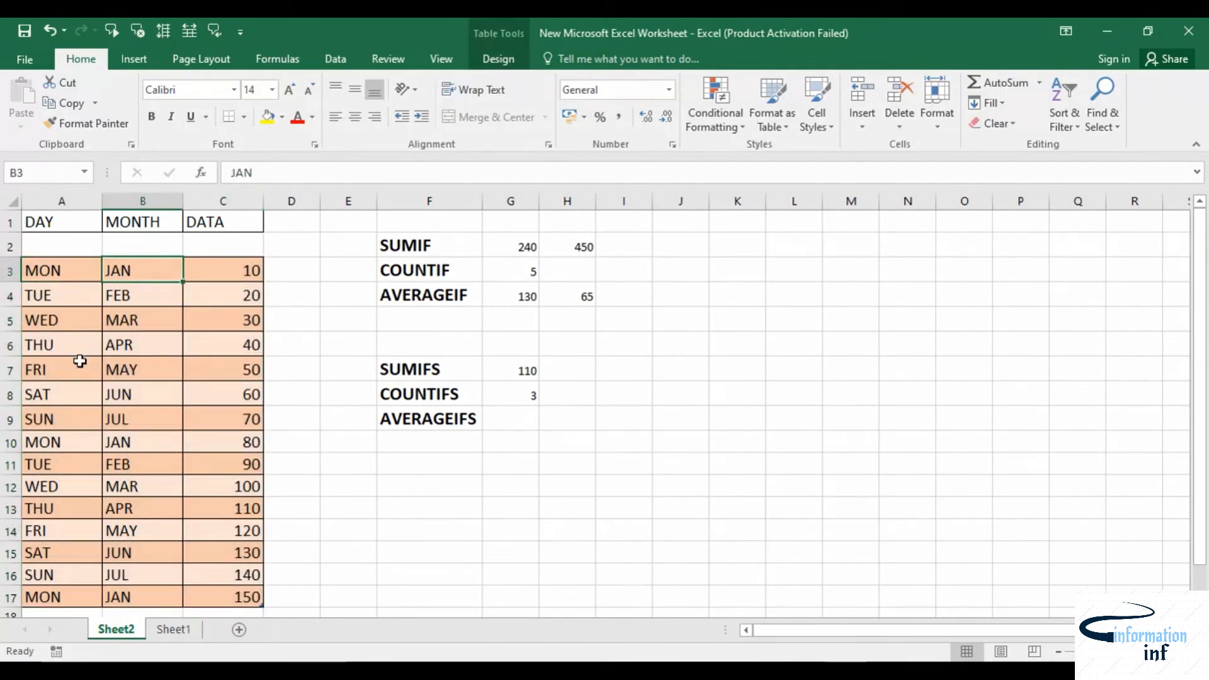
{"action": "left_click", "coordinate": [63, 443]}
{"action": "left_click", "coordinate": [121, 445]}
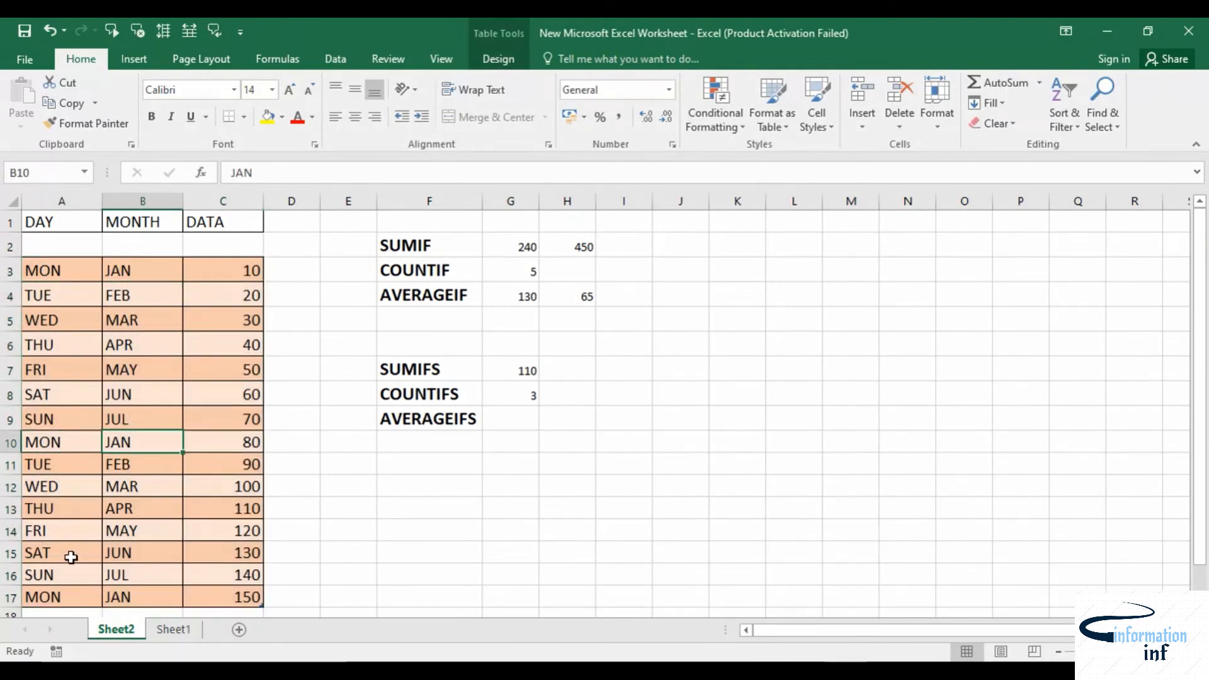
{"action": "left_click", "coordinate": [57, 600]}
{"action": "left_click", "coordinate": [108, 599]}
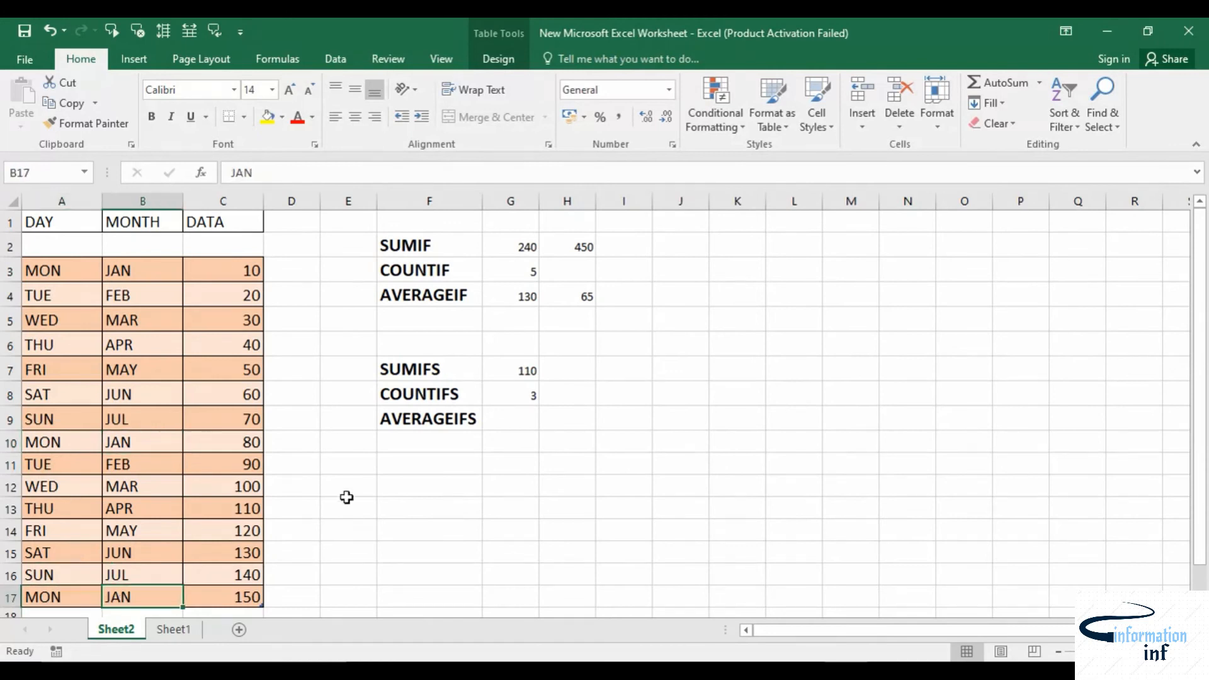
Change the MONTH criterion in G8's COUNTIFS formula to "MAR".
{"action": "left_click", "coordinate": [516, 397]}
{"action": "double_click", "coordinate": [517, 397]}
{"action": "left_click", "coordinate": [914, 395]}
{"action": "key", "text": "BackSpace"}
{"action": "key", "text": "BackSpace"}
{"action": "key", "text": "BackSpace"}
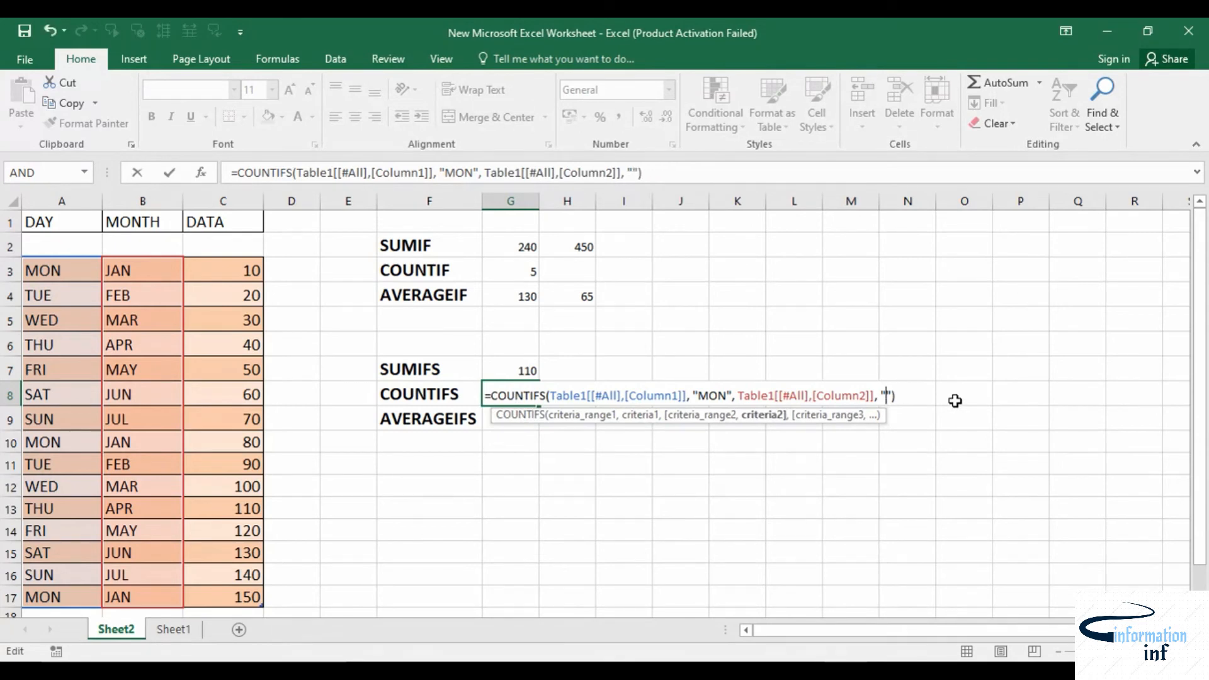
{"action": "type", "text": "MAR"}
{"action": "key", "text": "Return"}
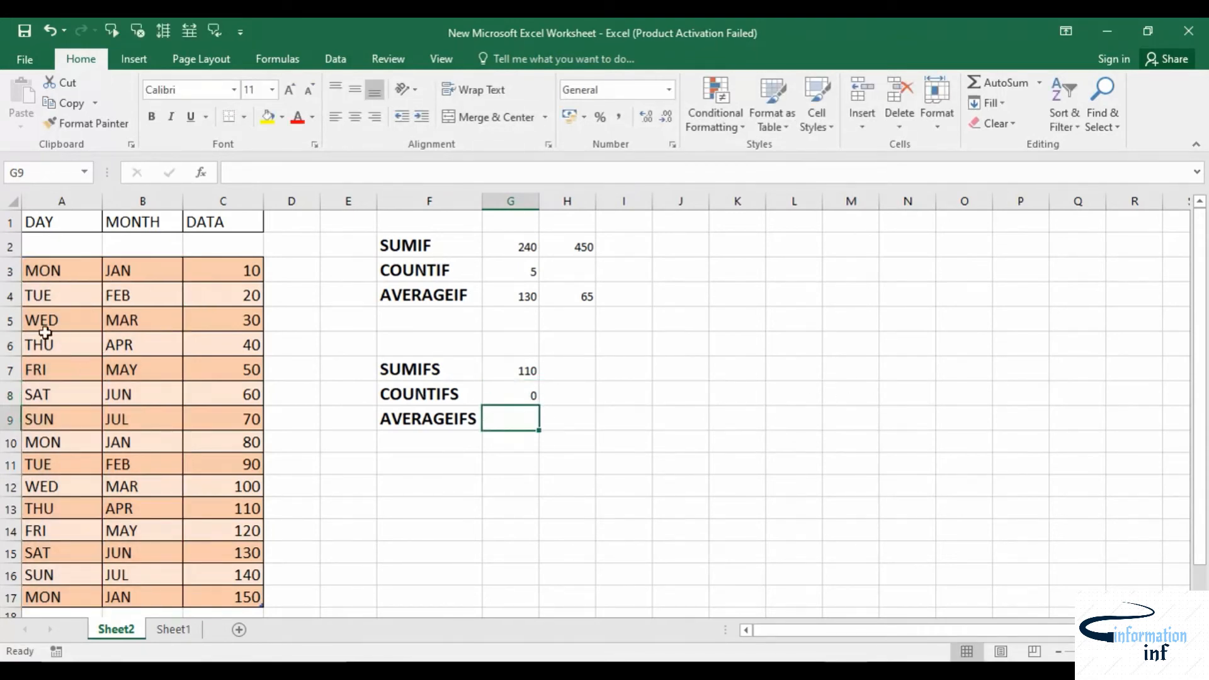
{"action": "left_click", "coordinate": [49, 270]}
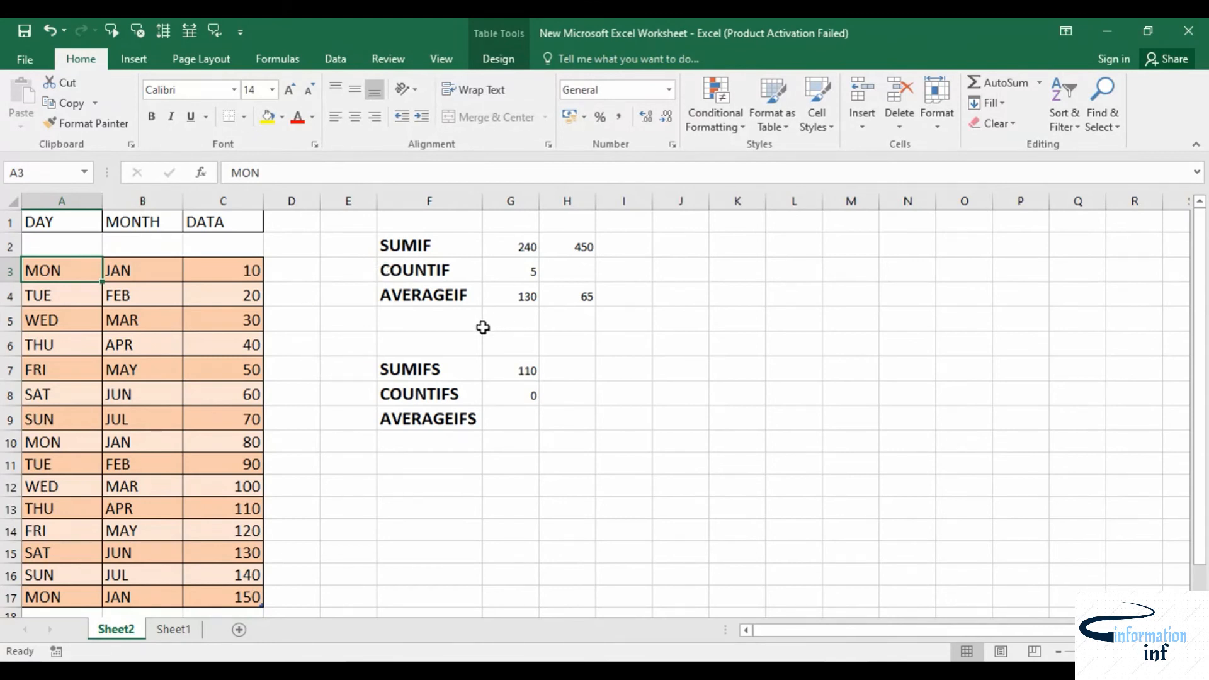
{"action": "left_click", "coordinate": [499, 266]}
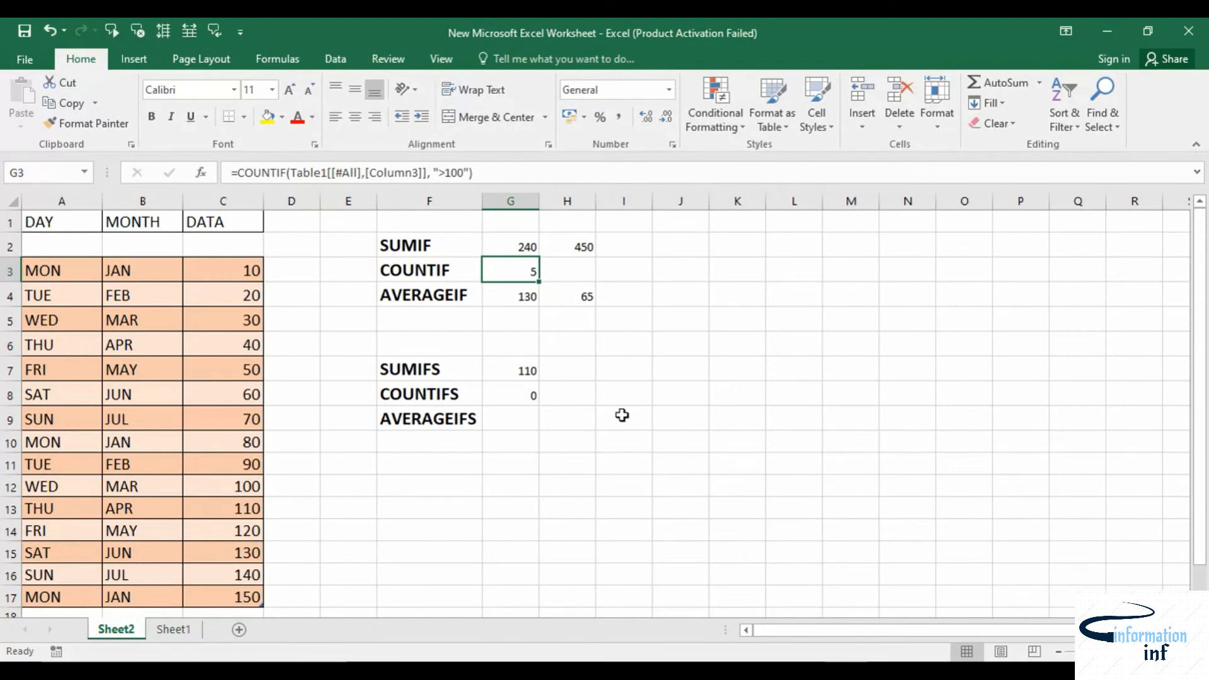
In G9, write an AVERAGEIFS formula averaging C3:C17 where the DAY range A3:A17 is "THU" and the MONTH range B3:B17 is "APR".
{"action": "left_click", "coordinate": [527, 416]}
{"action": "type", "text": "="}
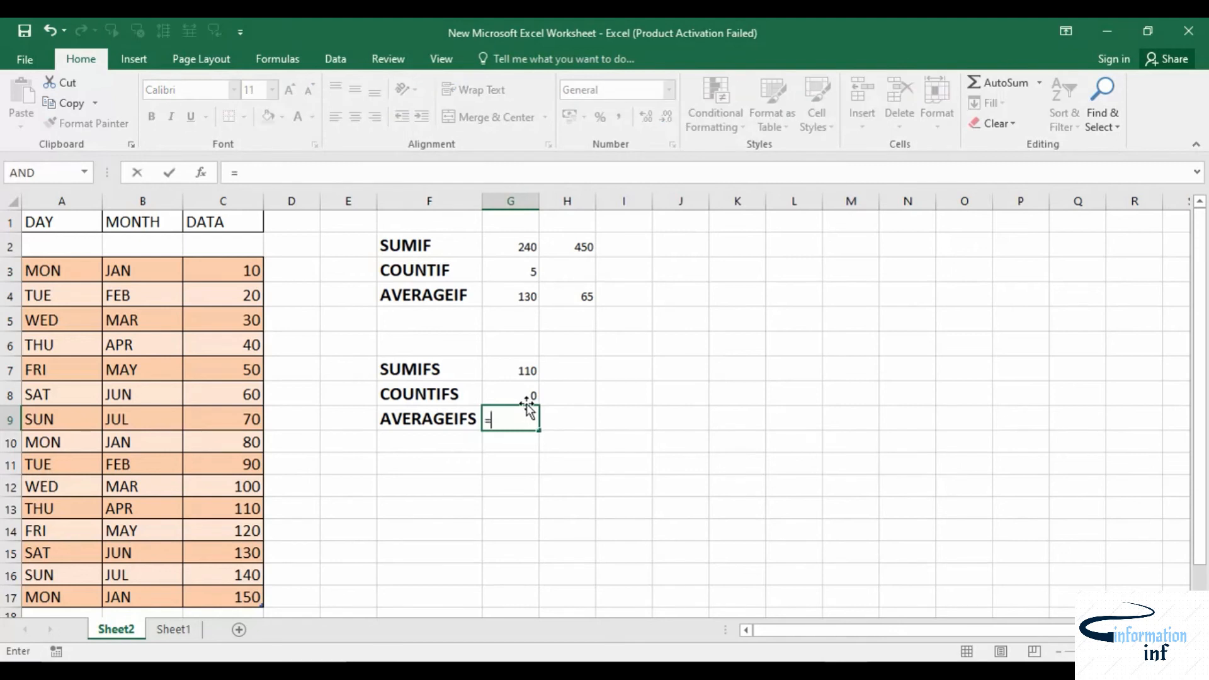
{"action": "type", "text": "AVER"}
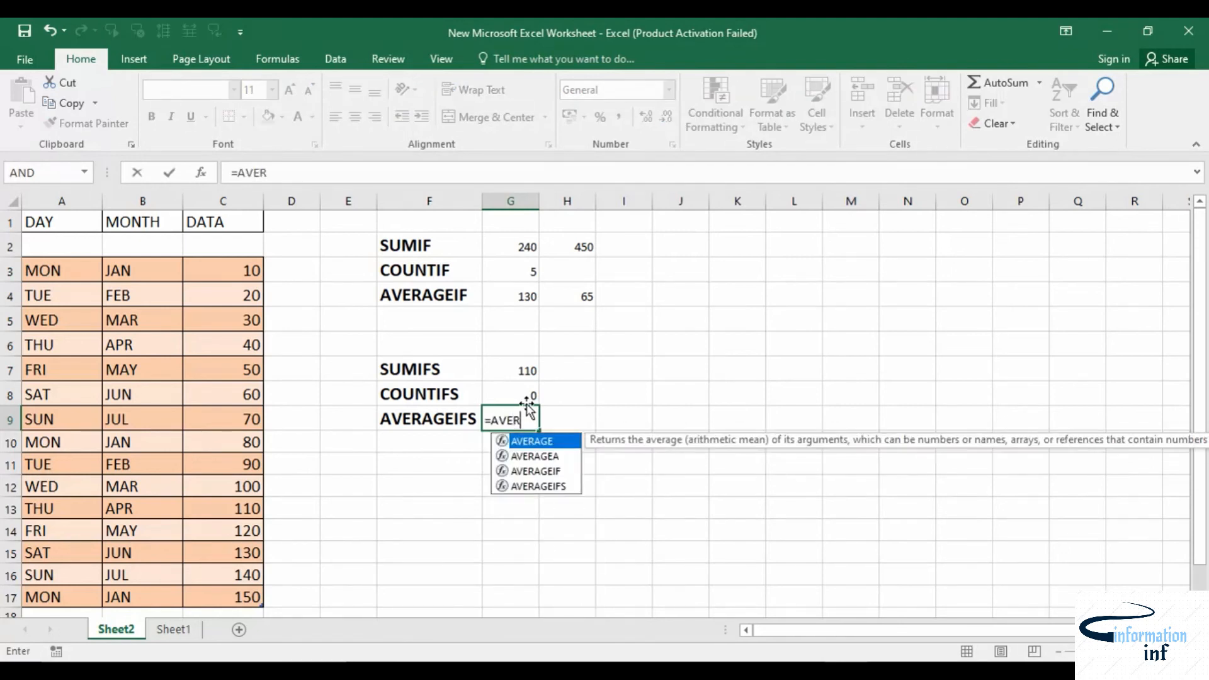
{"action": "double_click", "coordinate": [553, 486]}
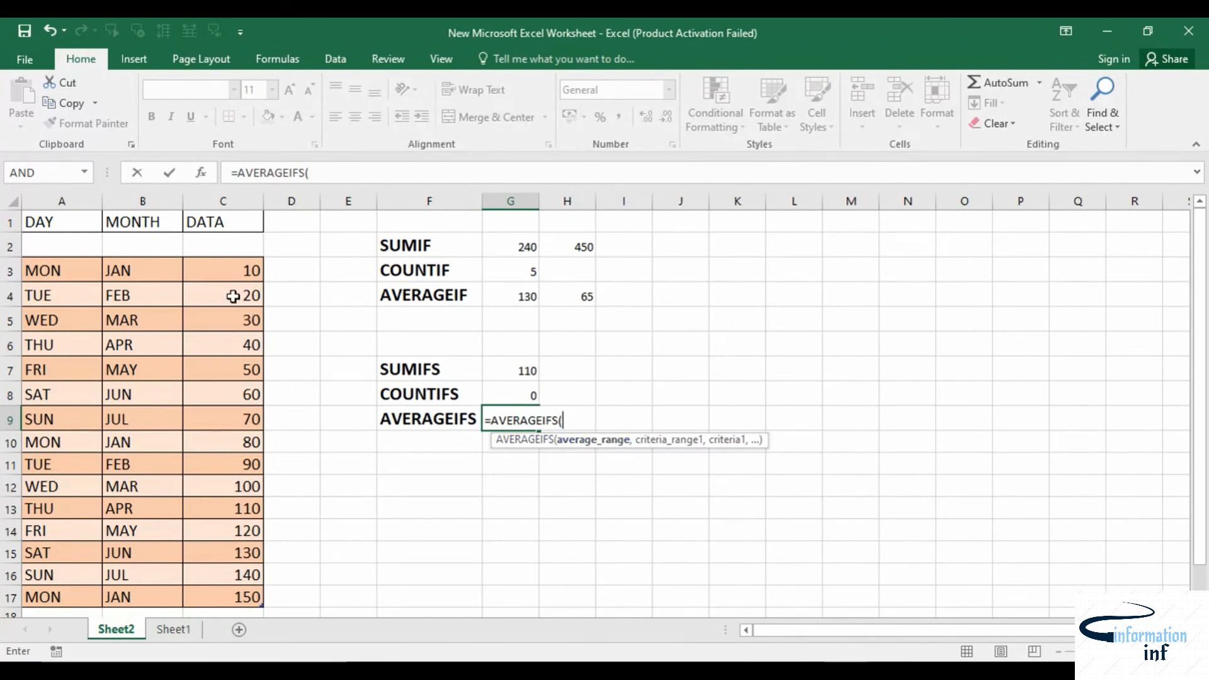
{"action": "left_click_drag", "start_coordinate": [215, 272], "coordinate": [228, 589]}
{"action": "type", "text": ","}
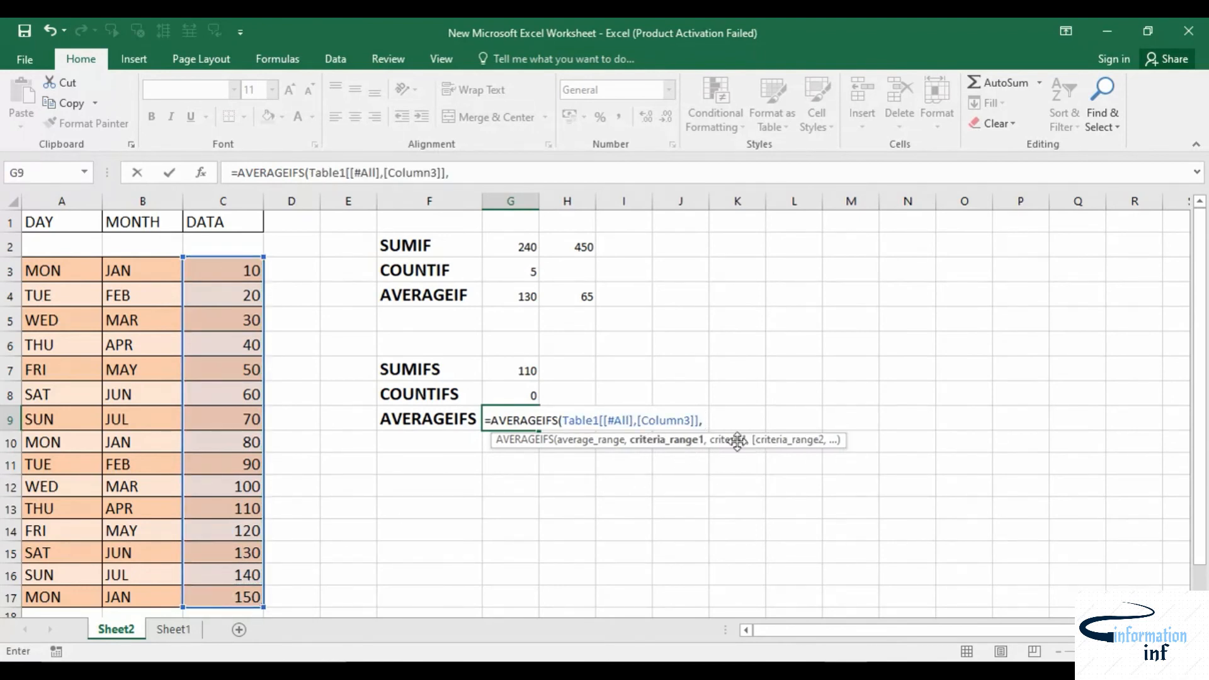
{"action": "left_click_drag", "start_coordinate": [43, 271], "coordinate": [76, 600]}
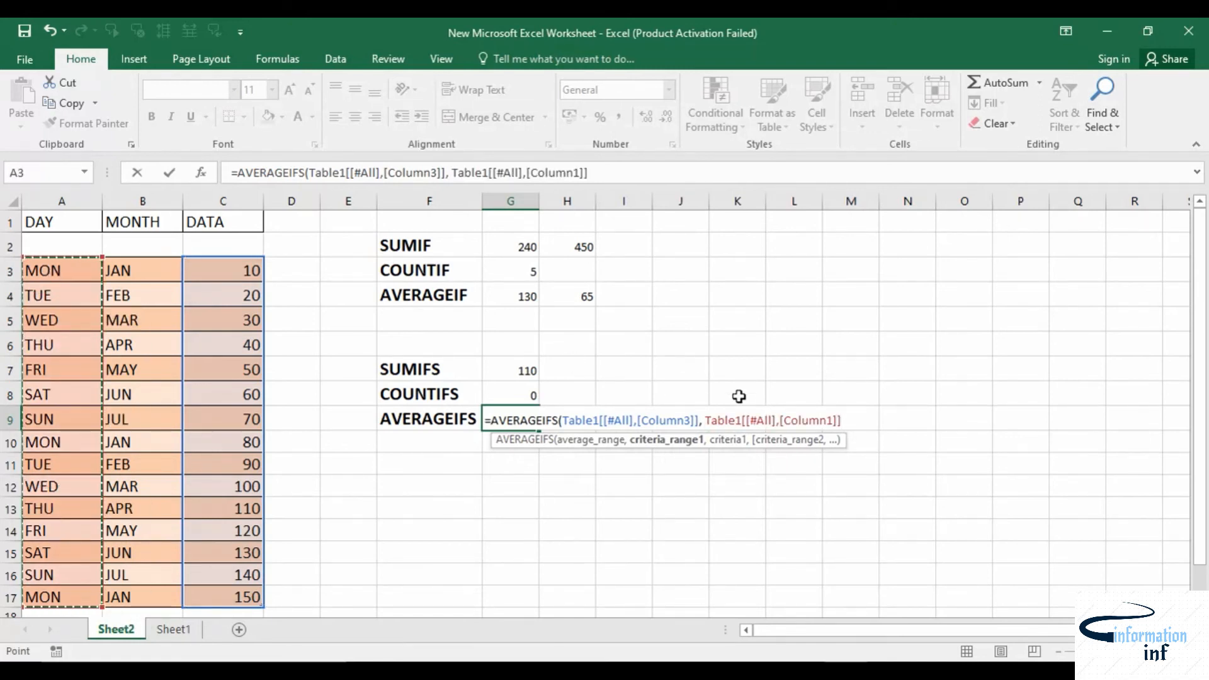
{"action": "type", "text": ","}
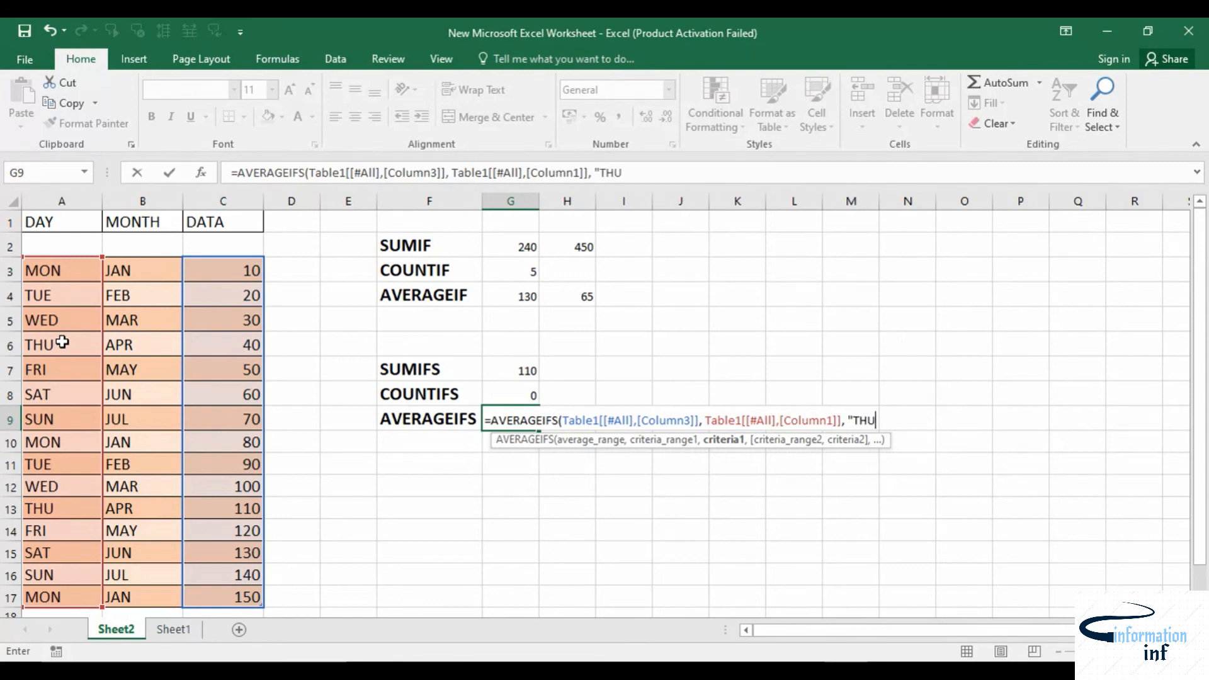
{"action": "type", "text": "\"THU\","}
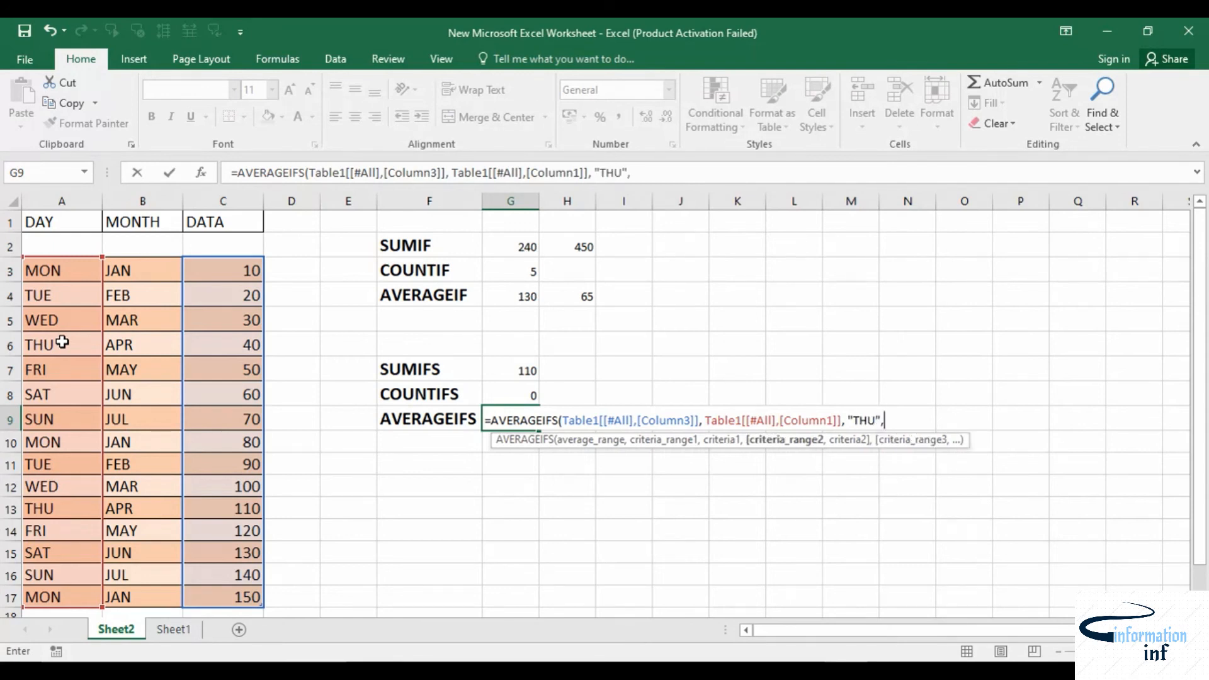
{"action": "left_click_drag", "start_coordinate": [122, 270], "coordinate": [158, 590]}
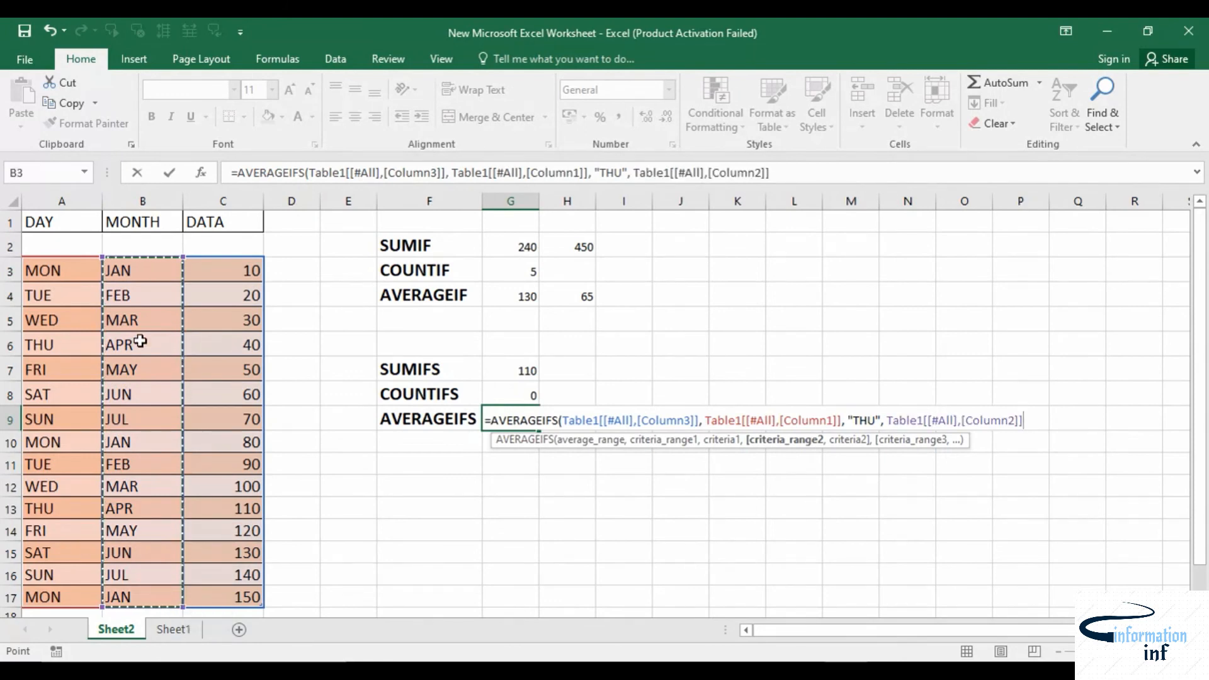
{"action": "type", "text": "\"APR"}
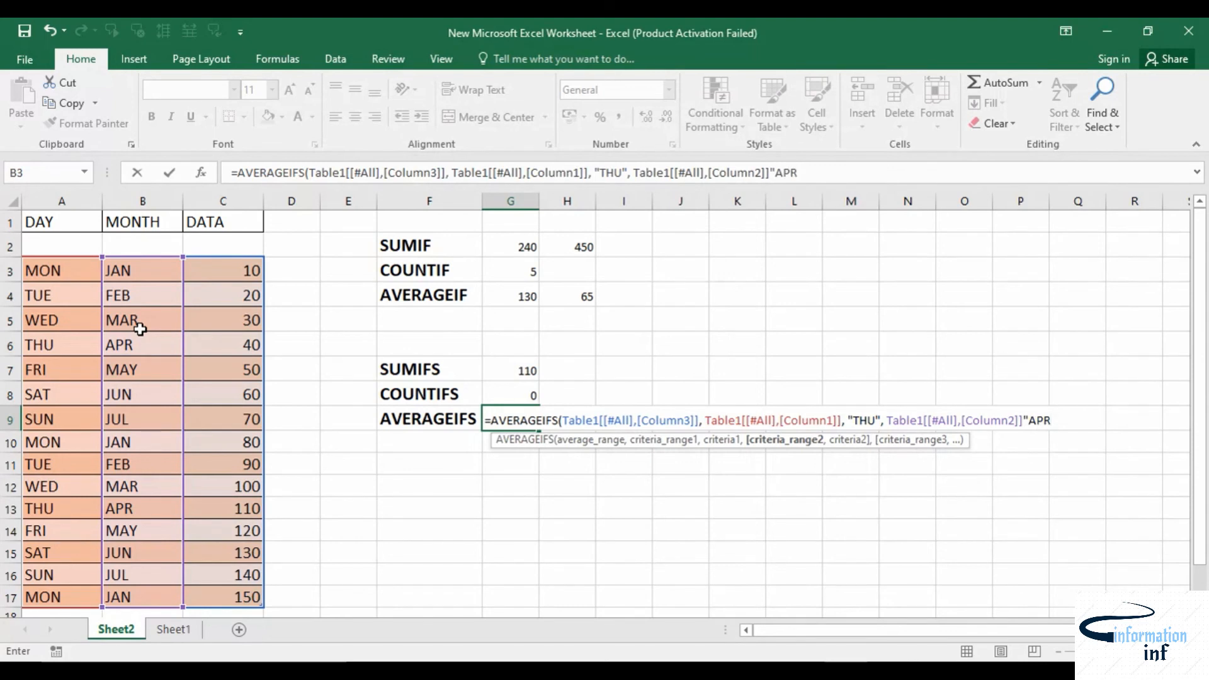
{"action": "type", "text": "\")"}
{"action": "key", "text": "Return"}
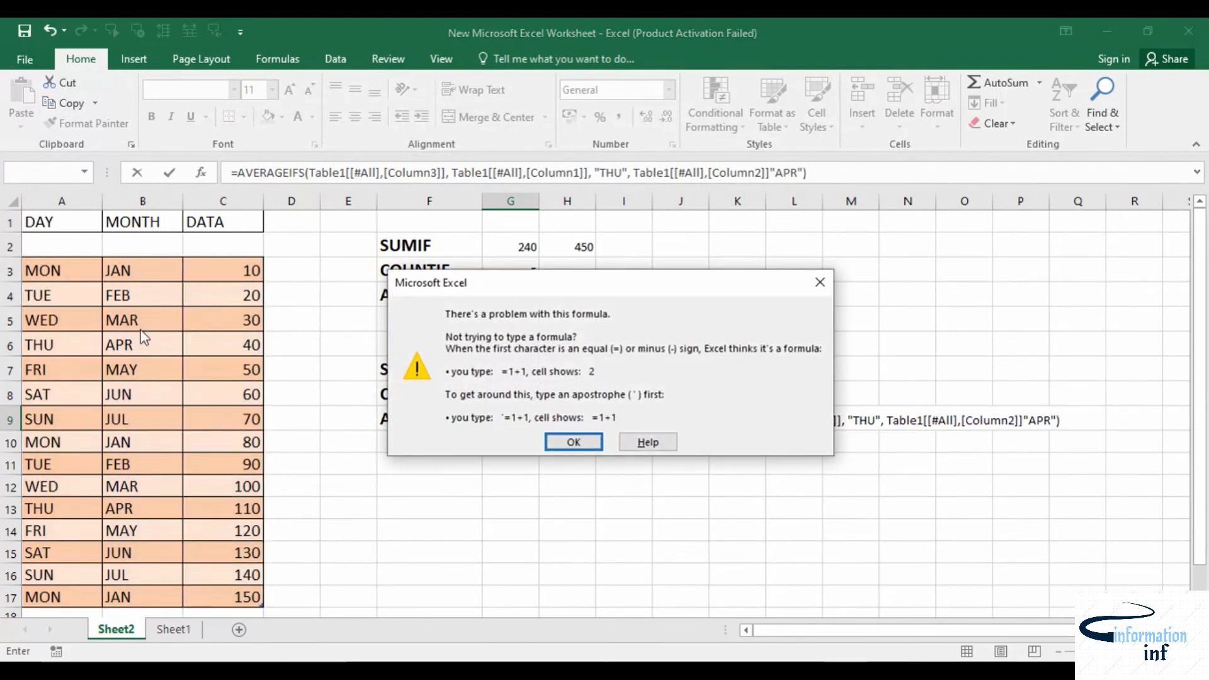
Insert the missing comma between the MONTH range and the "APR" criterion in G9's AVERAGEIFS formula and enter it.
{"action": "left_click", "coordinate": [821, 282]}
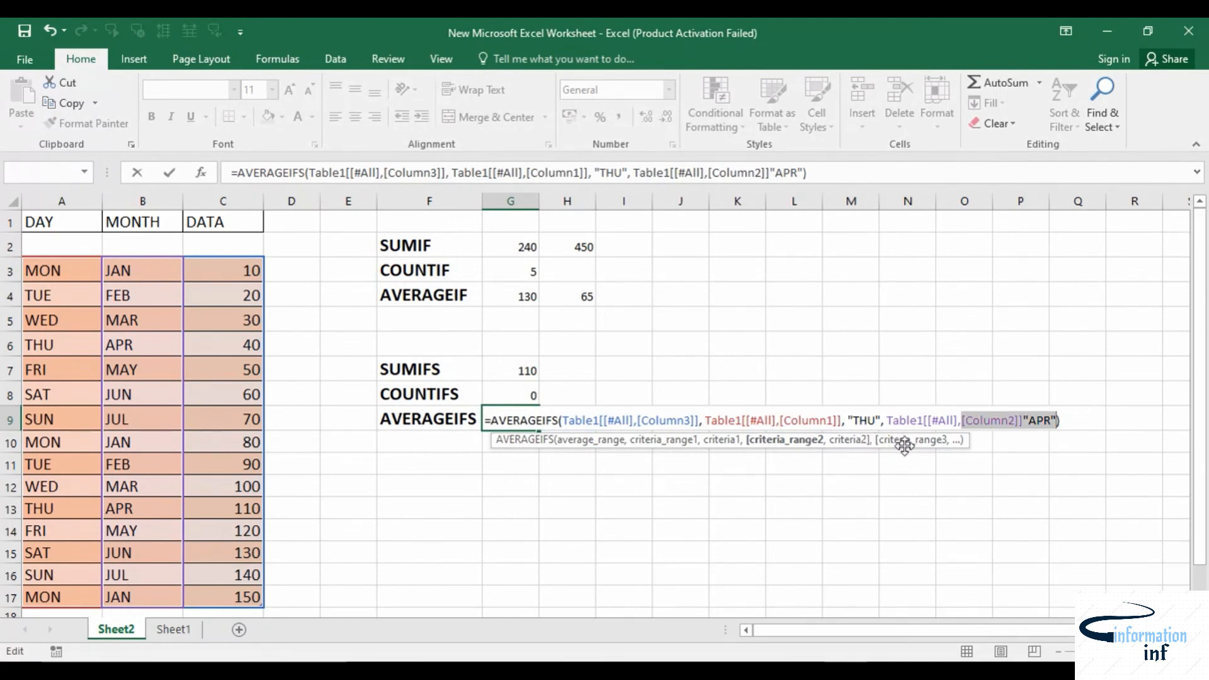
{"action": "left_click", "coordinate": [1031, 424]}
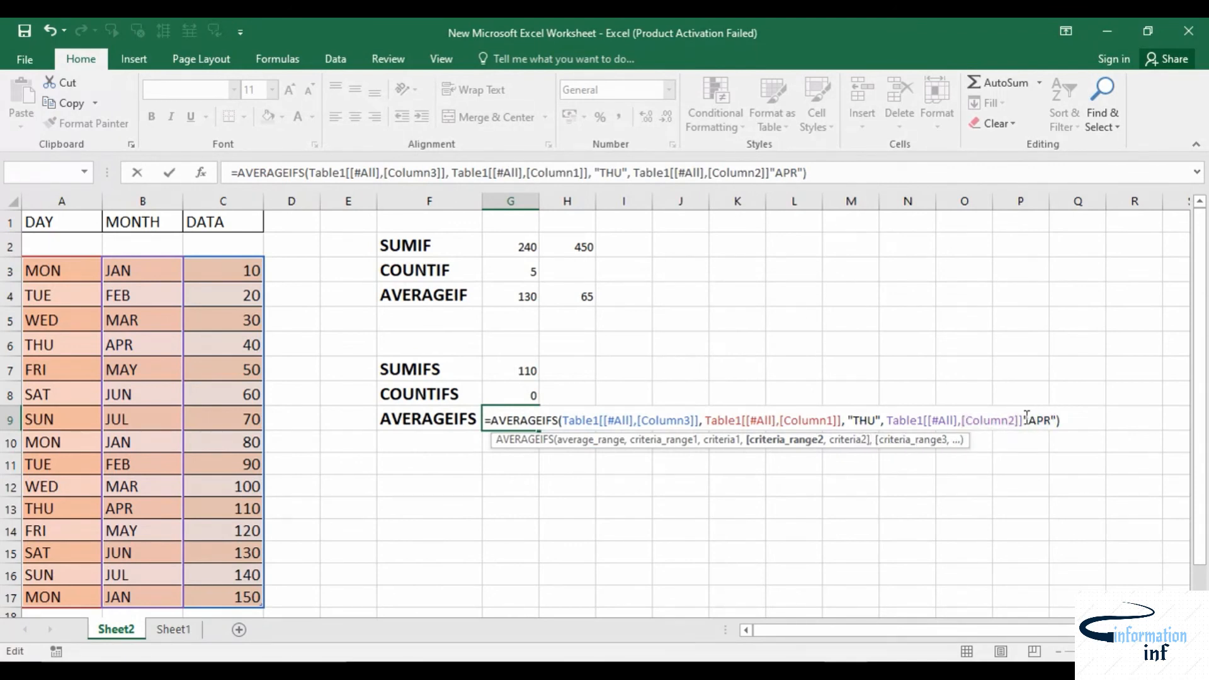
{"action": "type", "text": ","}
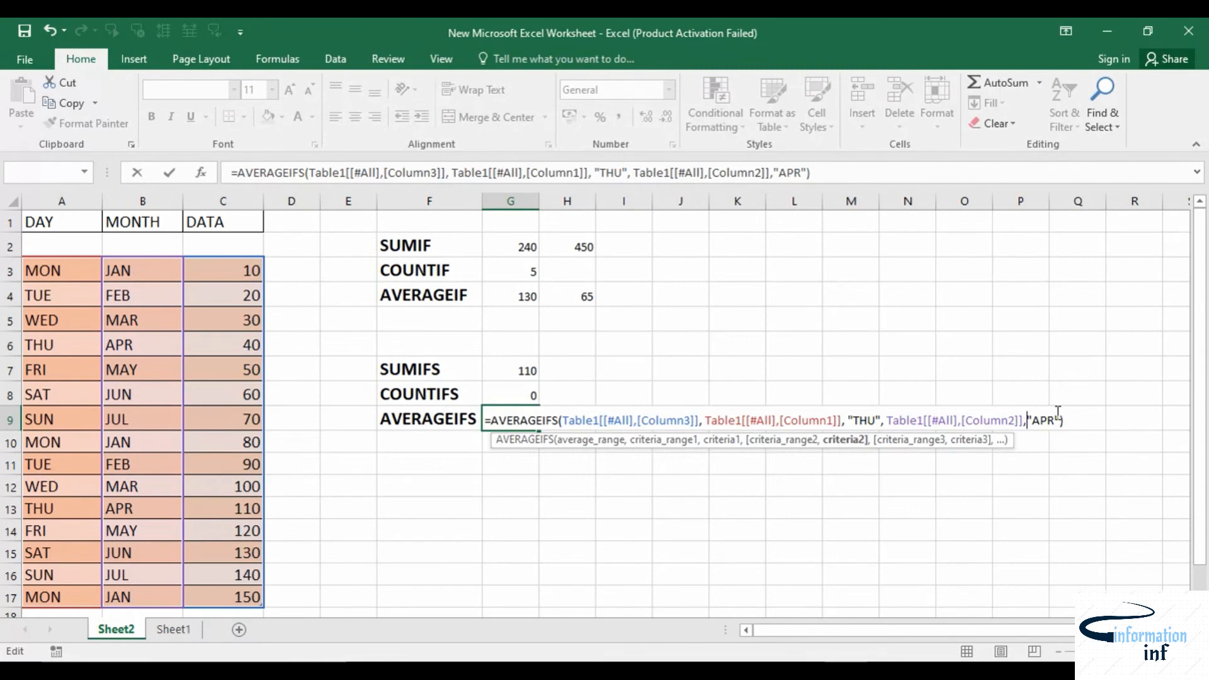
{"action": "key", "text": "Return"}
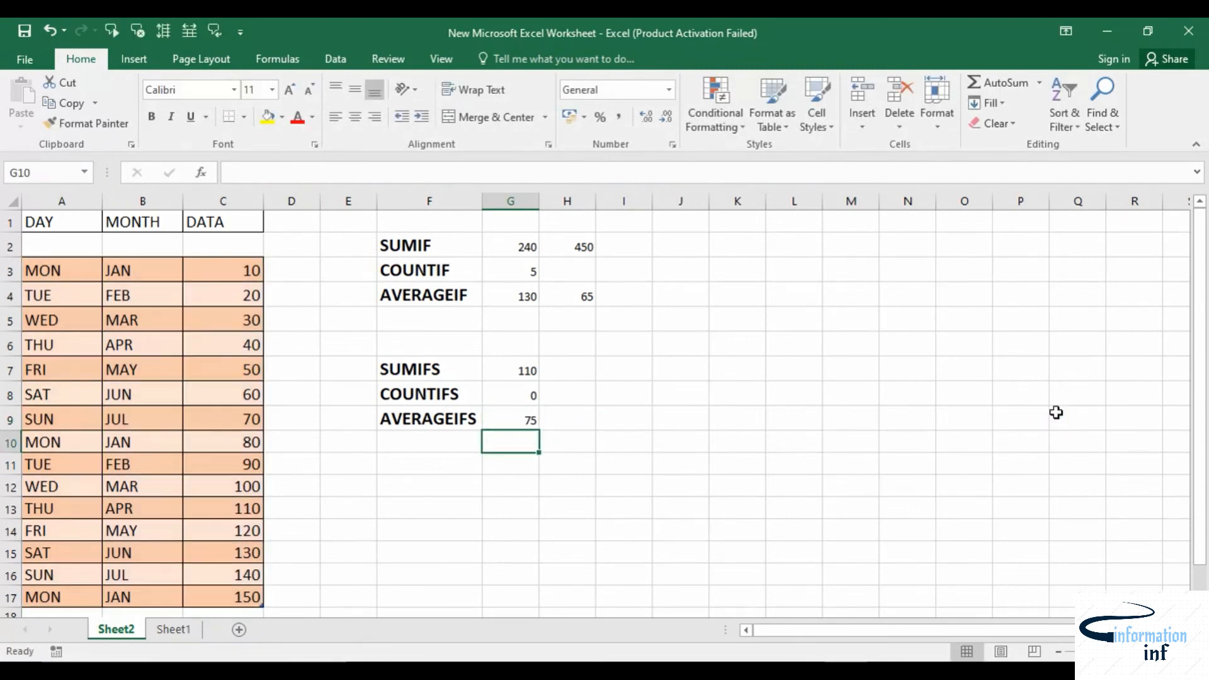
Review G9's AVERAGEIFS formula against the DAY and MONTH cells of the THU and APR rows 6 and 13.
{"action": "left_click", "coordinate": [529, 419]}
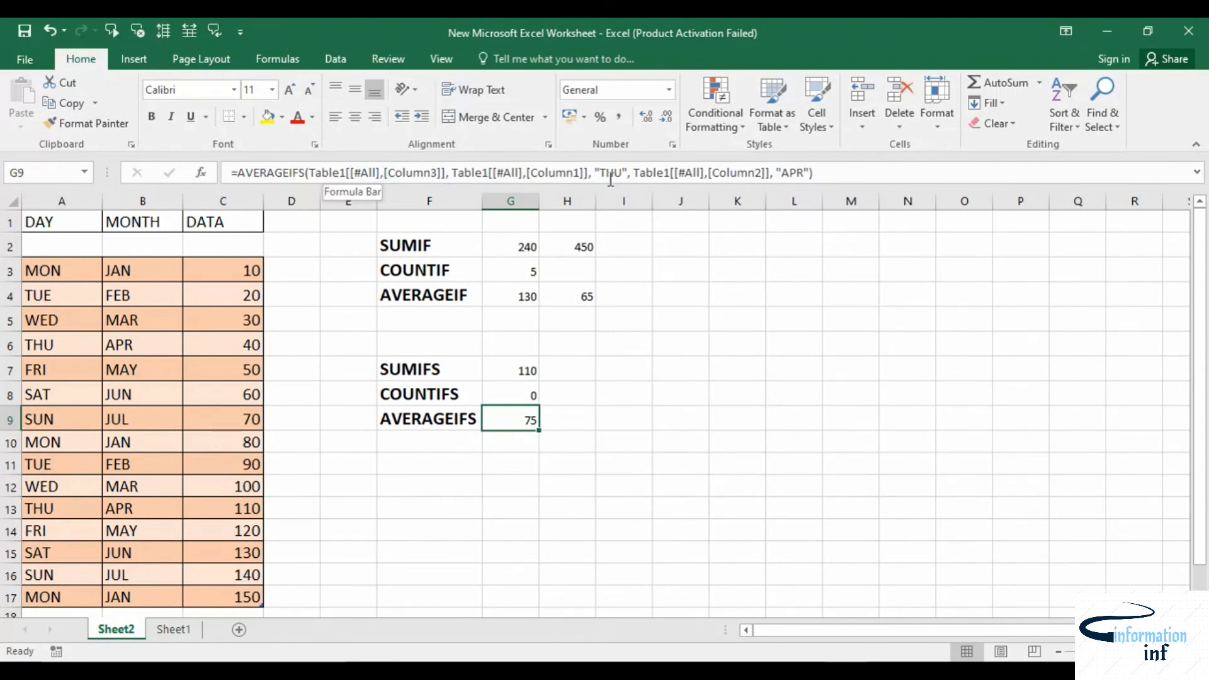
{"action": "left_click", "coordinate": [69, 343]}
{"action": "left_click", "coordinate": [138, 343]}
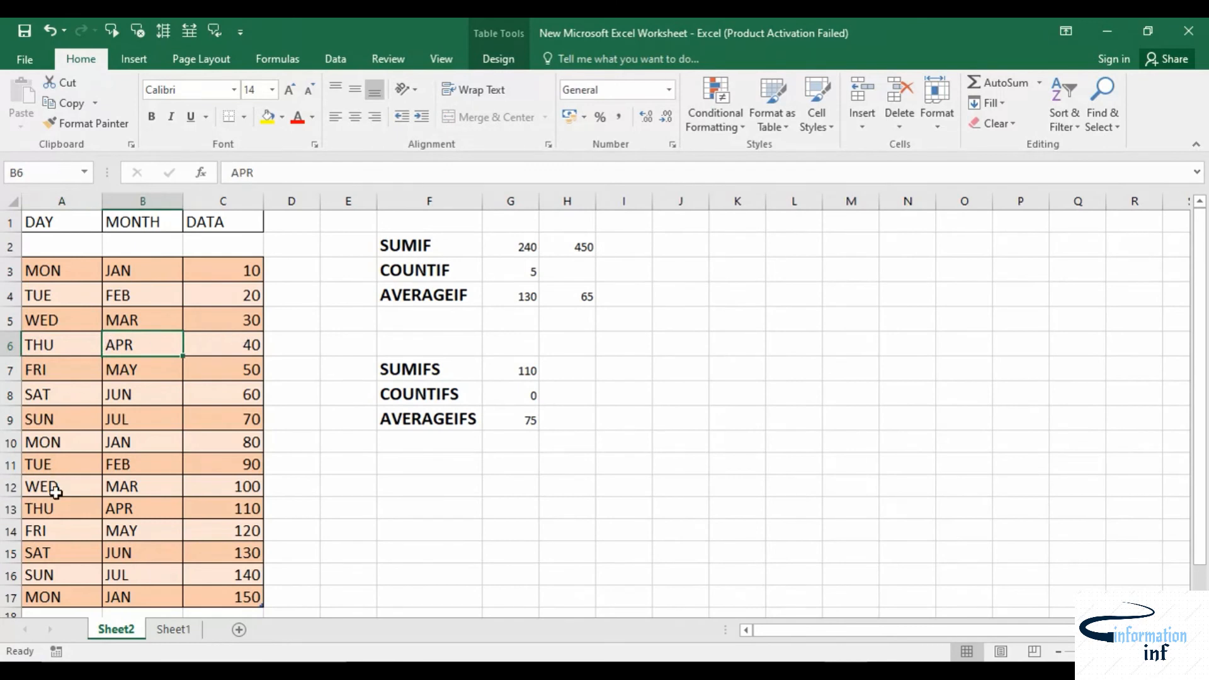
{"action": "left_click", "coordinate": [46, 509]}
{"action": "left_click", "coordinate": [141, 509]}
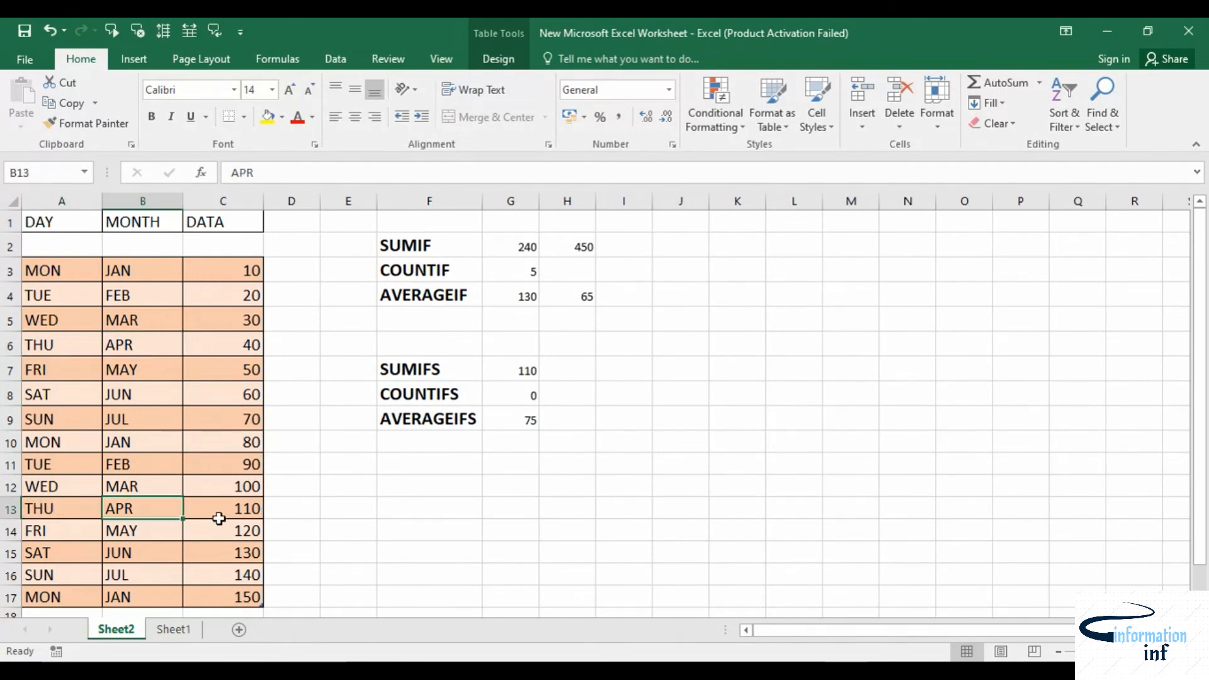
{"action": "left_click", "coordinate": [507, 421]}
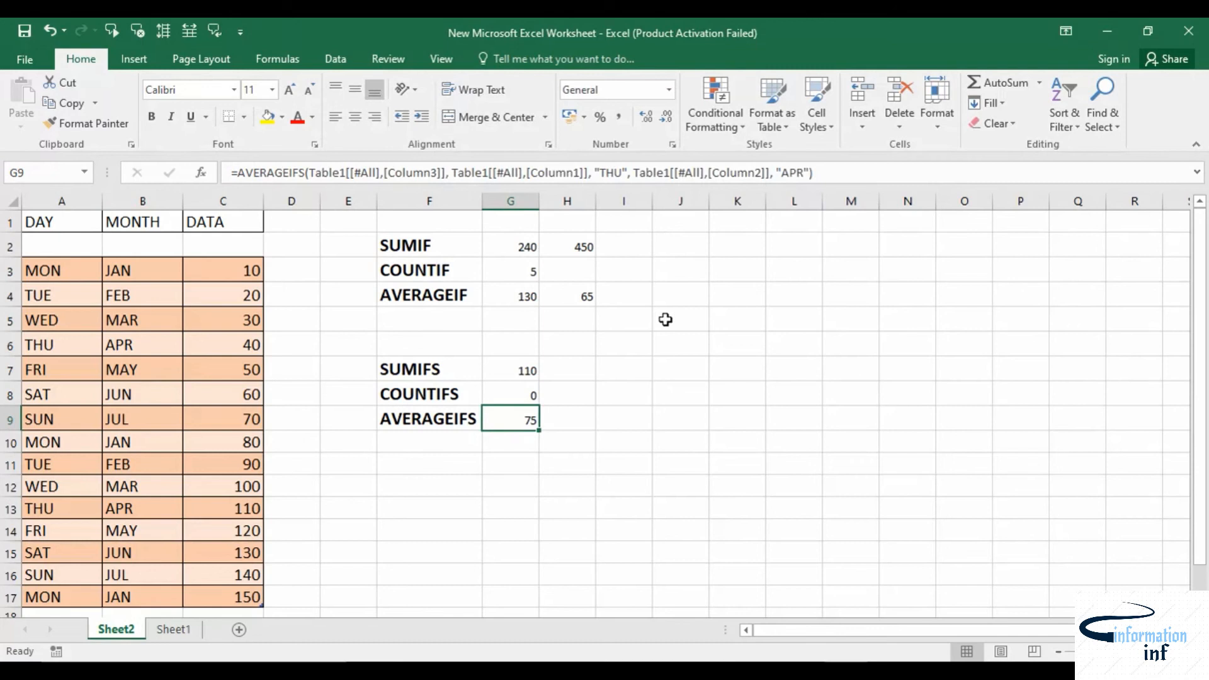
Change the MONTH criterion in G9's AVERAGEIFS formula to "MAY".
{"action": "double_click", "coordinate": [518, 423]}
{"action": "left_click", "coordinate": [1054, 420]}
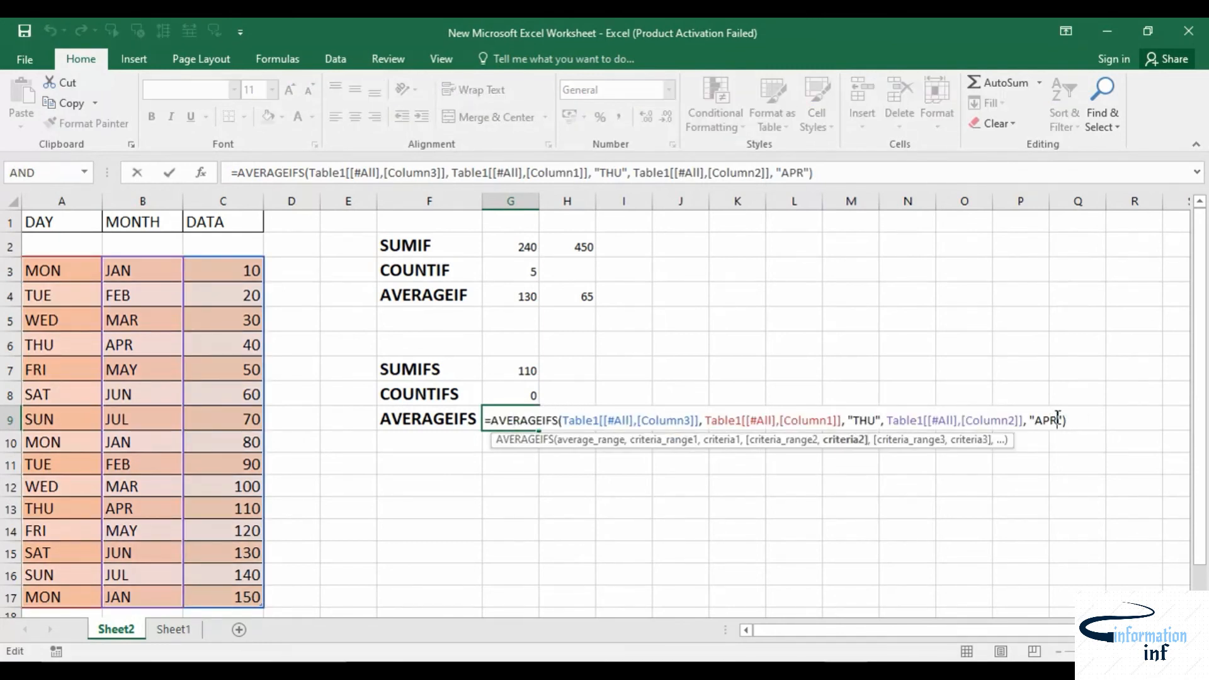
{"action": "key", "text": "BackSpace"}
{"action": "key", "text": "BackSpace"}
{"action": "key", "text": "BackSpace"}
{"action": "type", "text": "MAY"}
{"action": "key", "text": "Return"}
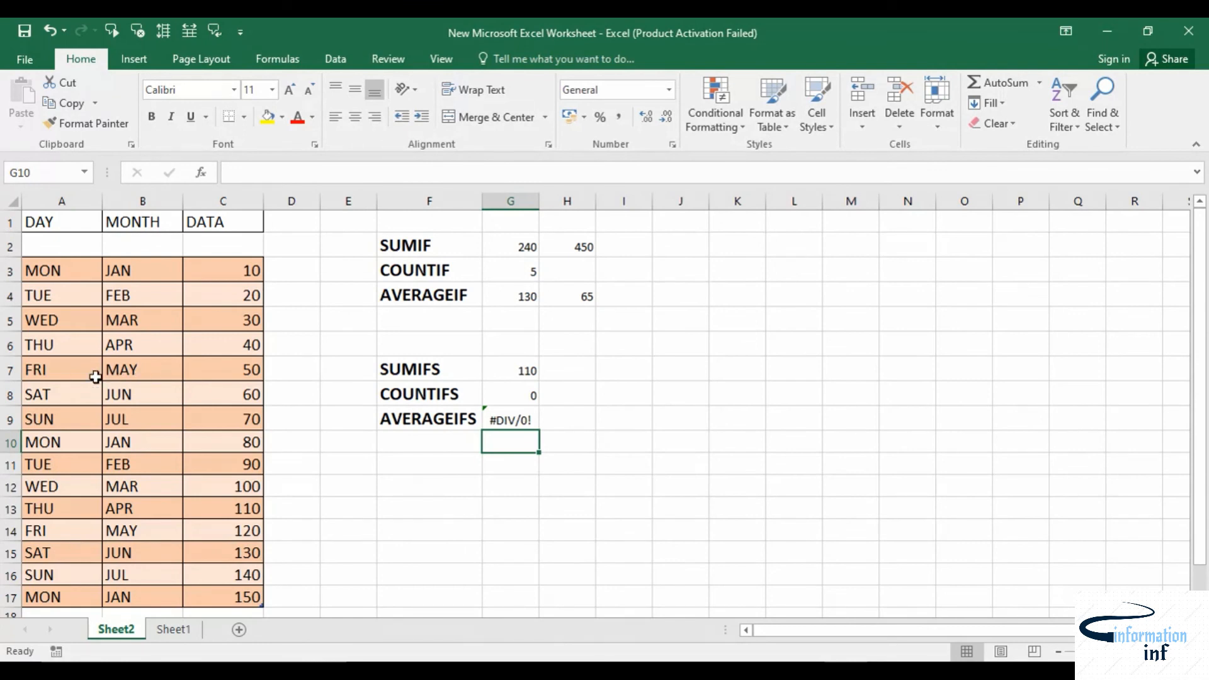
Set the MONTH criterion in G9's AVERAGEIFS formula back to "APR".
{"action": "double_click", "coordinate": [511, 418]}
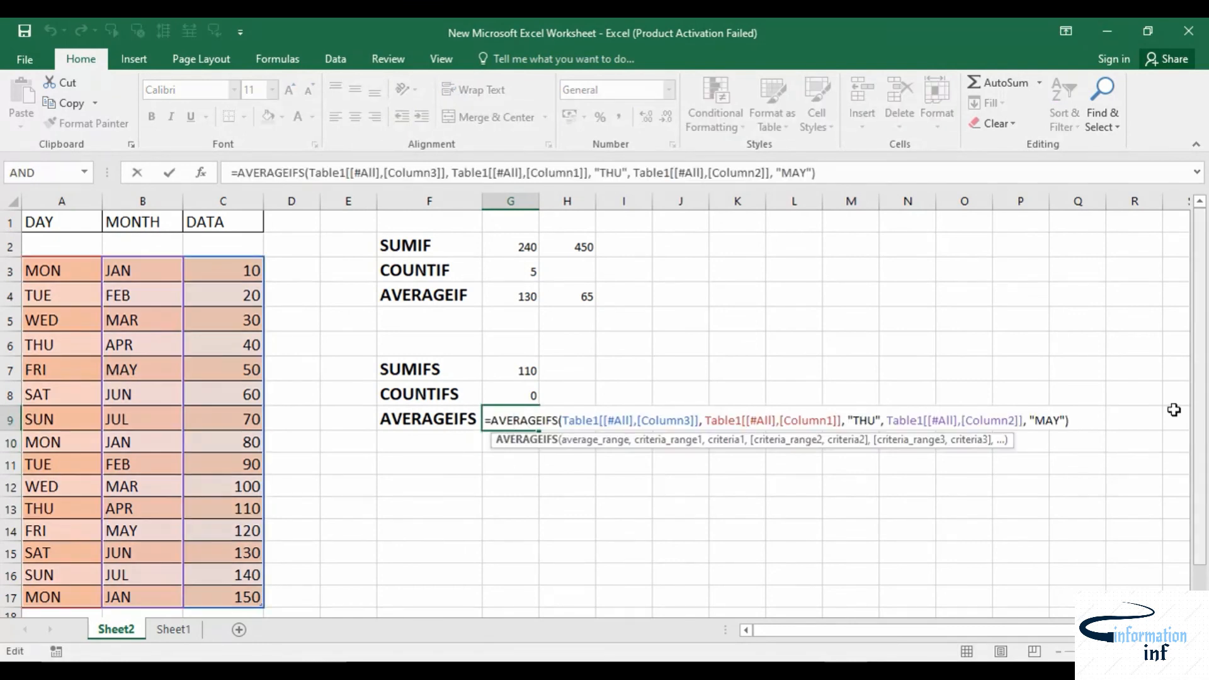
{"action": "left_click", "coordinate": [1062, 422]}
{"action": "key", "text": "BackSpace"}
{"action": "key", "text": "BackSpace"}
{"action": "key", "text": "BackSpace"}
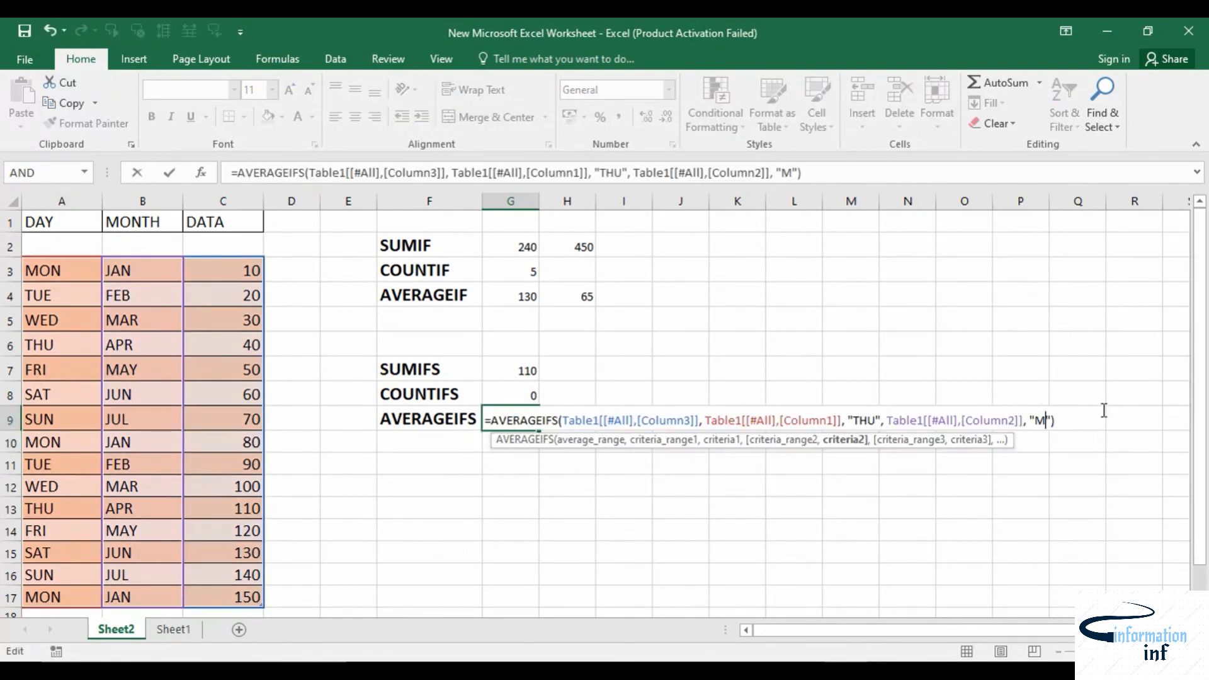
{"action": "type", "text": "APR"}
{"action": "key", "text": "Return"}
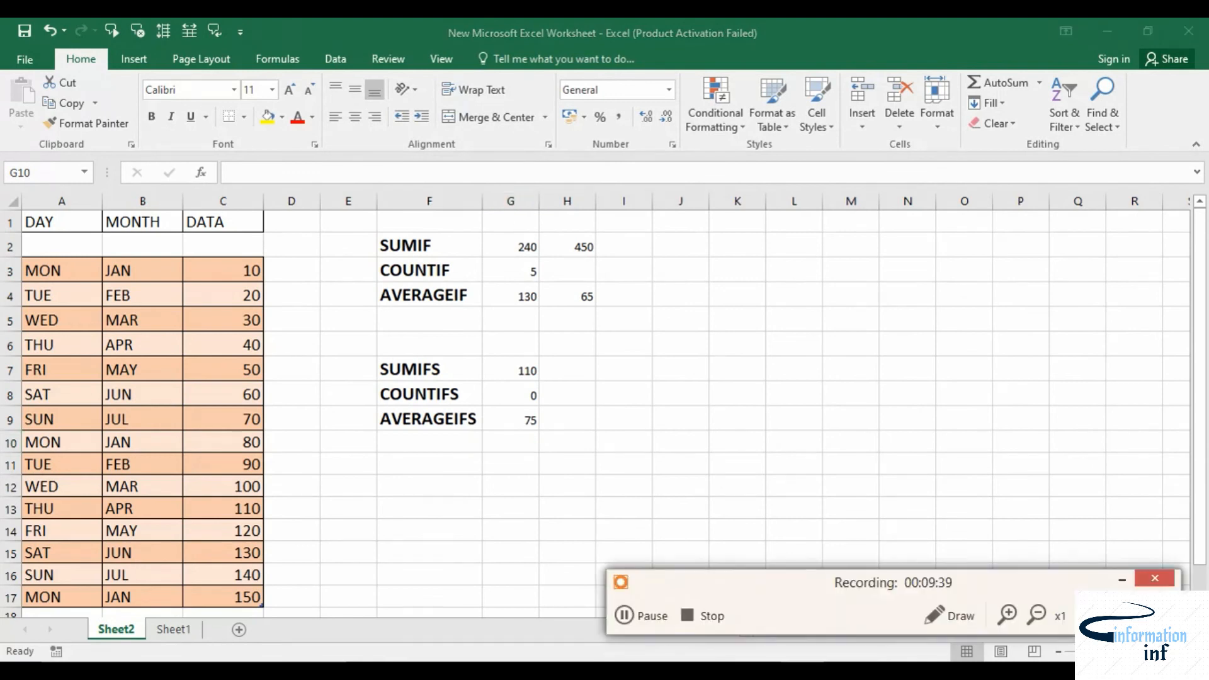
{"action": "left_click", "coordinate": [704, 618]}
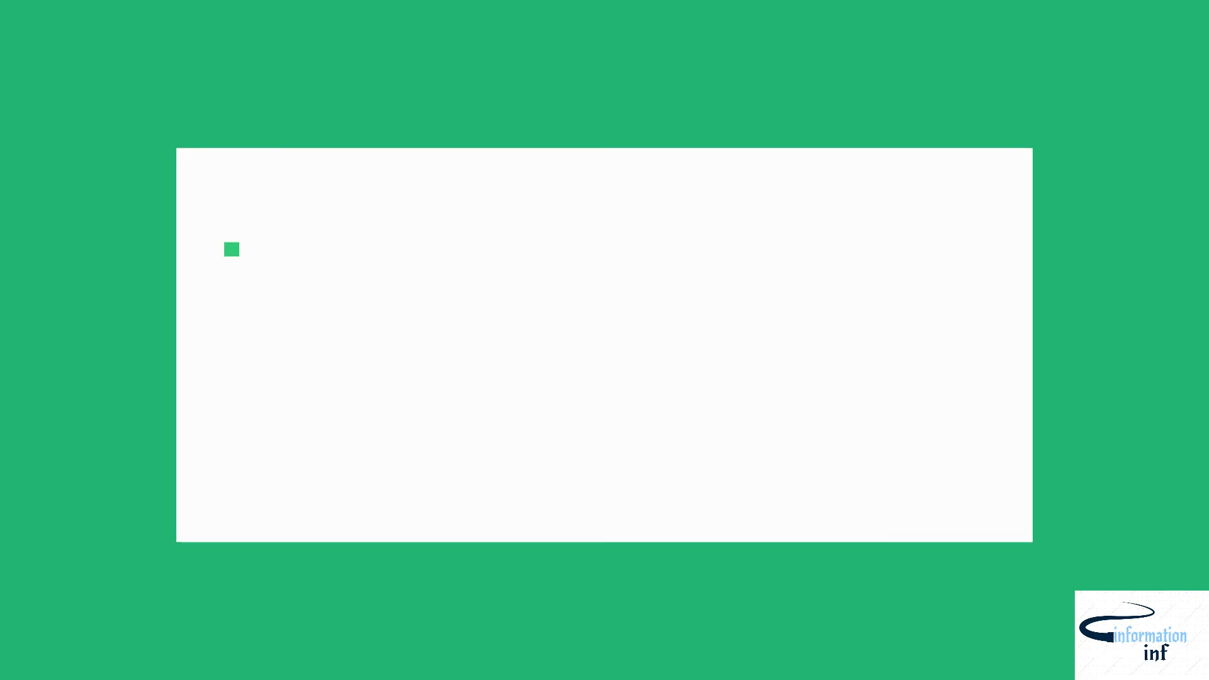